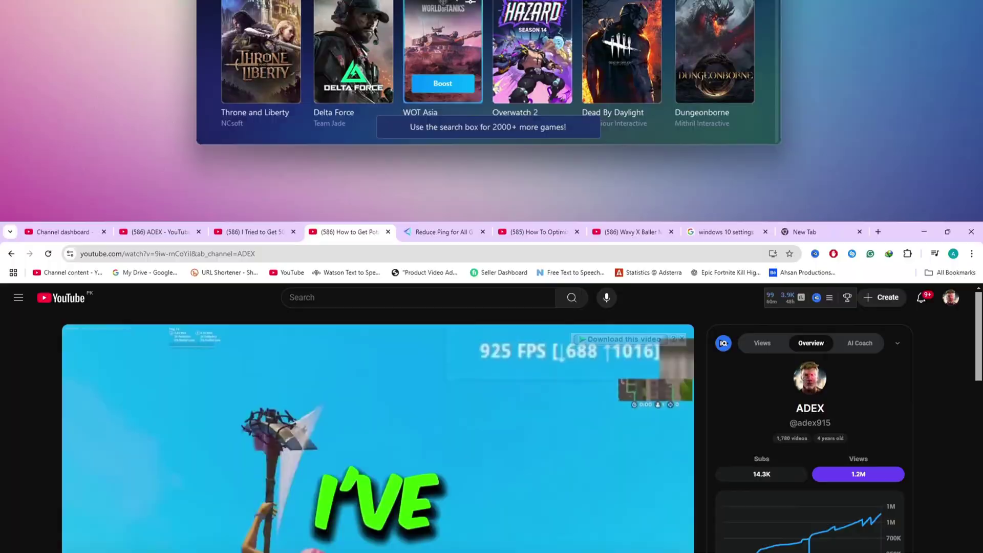
scroll(414, 389, "down", 5)
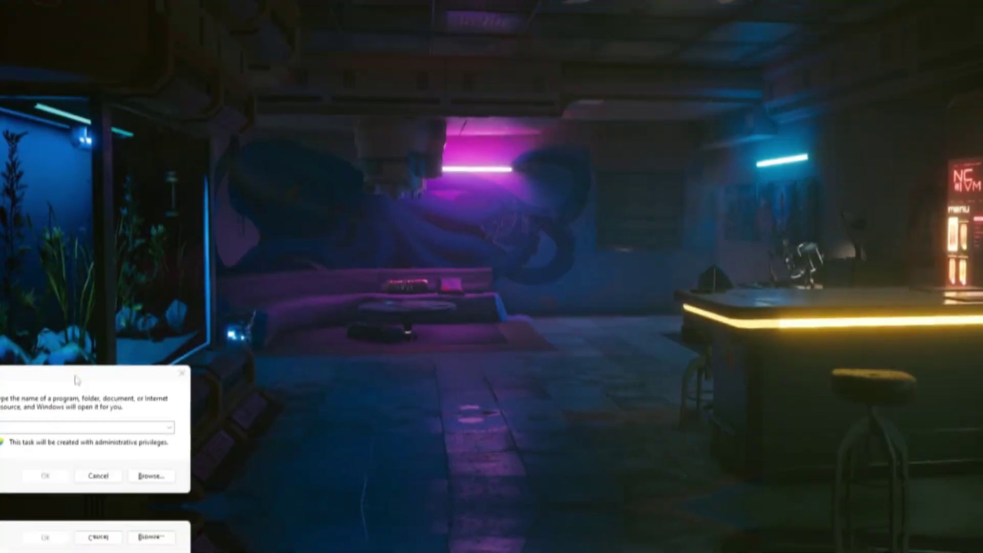
Run gpedit.msc to open the Local Group Policy Editor and place its window near the middle of the desktop.
left_click_drag(71, 420, 474, 197)
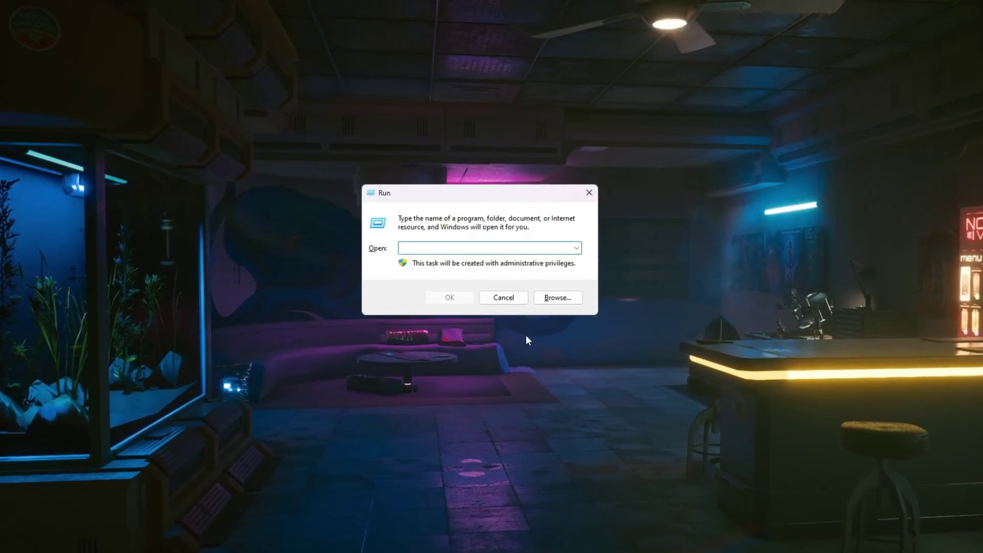
type("gpedit")
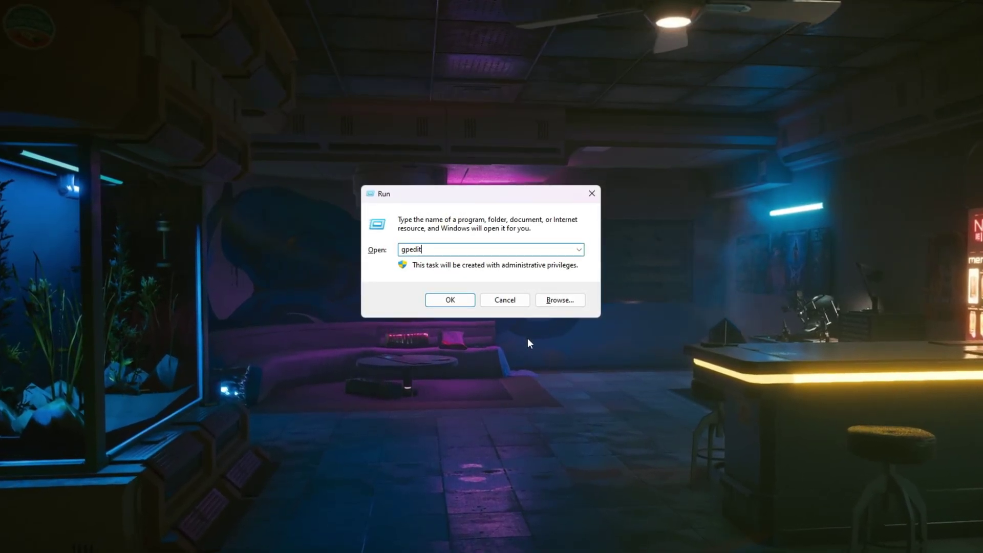
type(".msc")
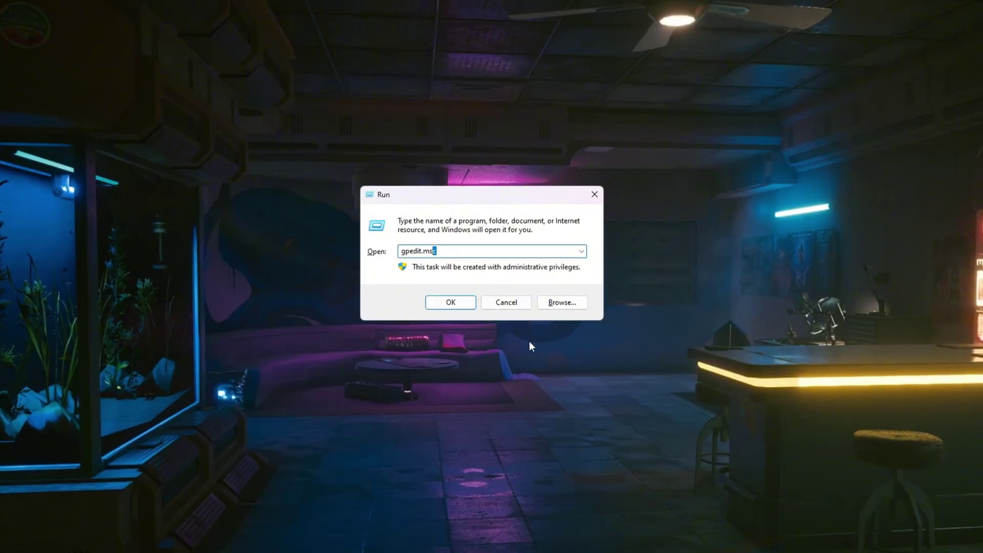
key("ctrl+a")
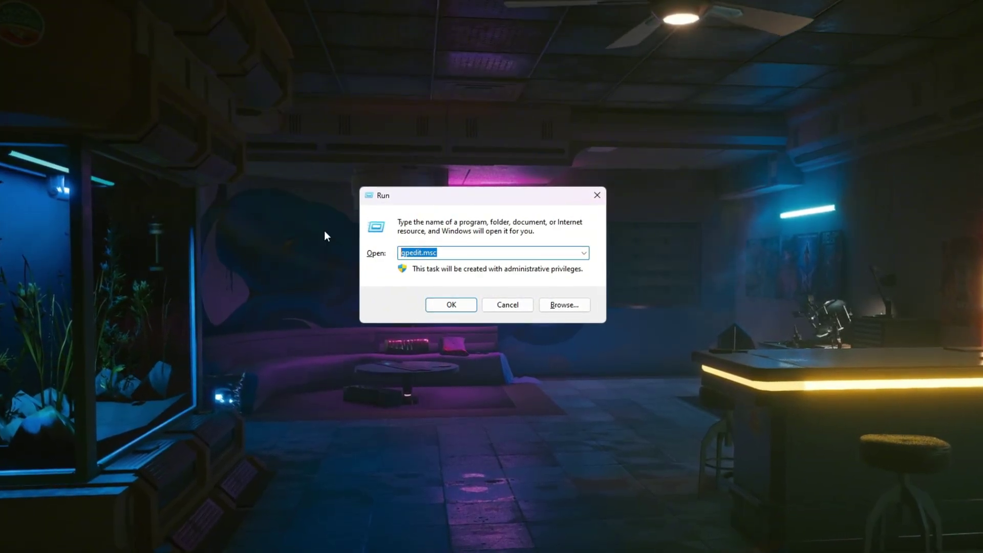
left_click(467, 311)
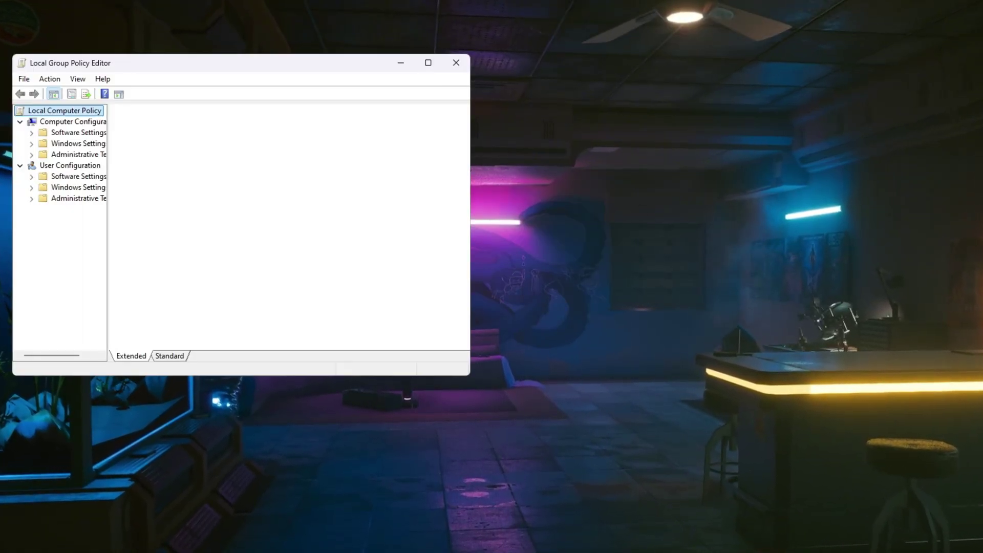
left_click_drag(341, 70, 587, 78)
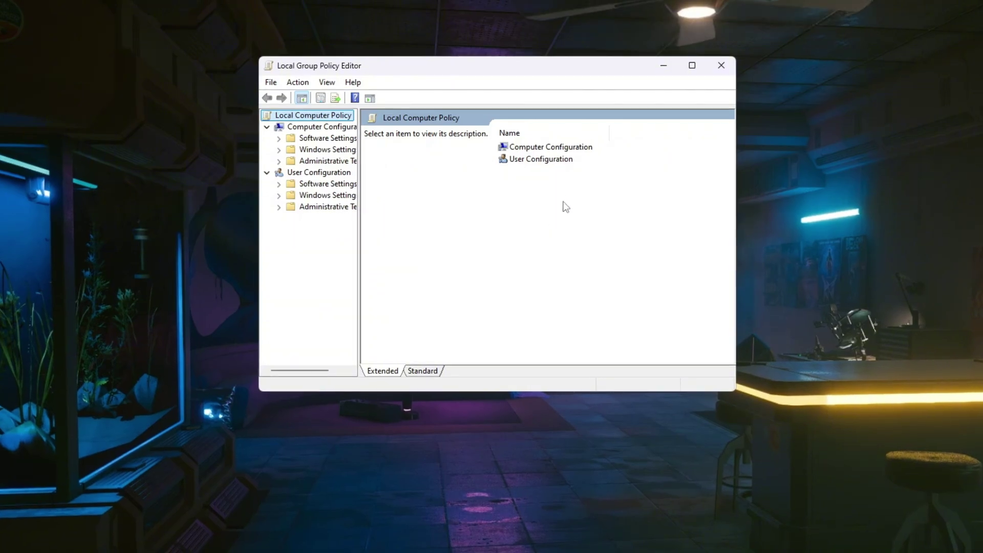
Go to the Power Management folder under Computer Configuration > Administrative Templates > System.
double_click(553, 150)
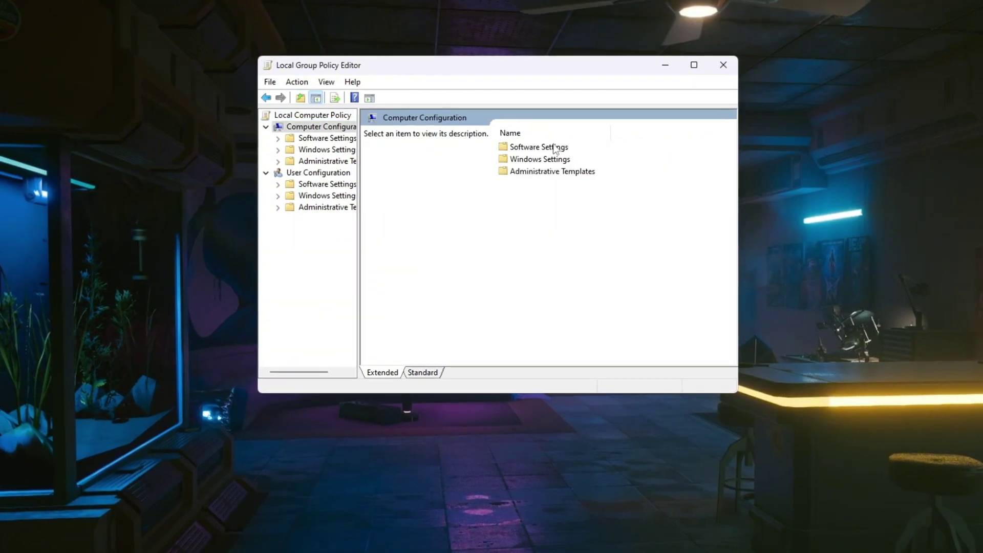
double_click(564, 173)
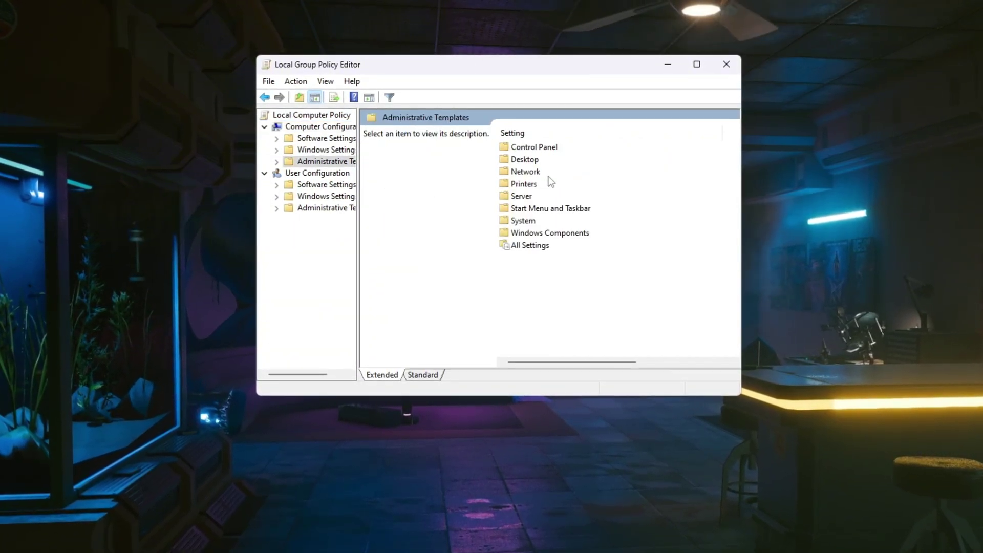
double_click(524, 222)
scroll(530, 228, "down", 6)
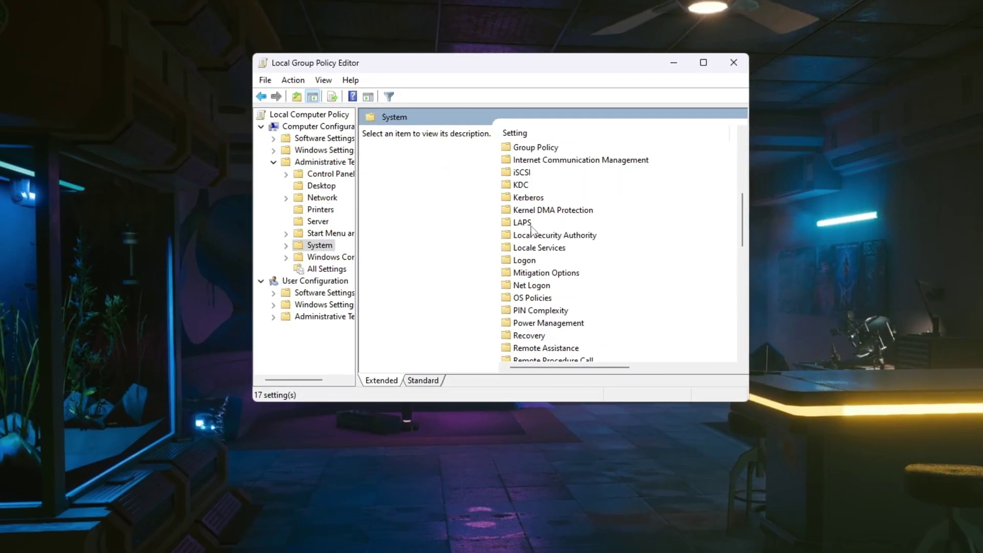
double_click(545, 324)
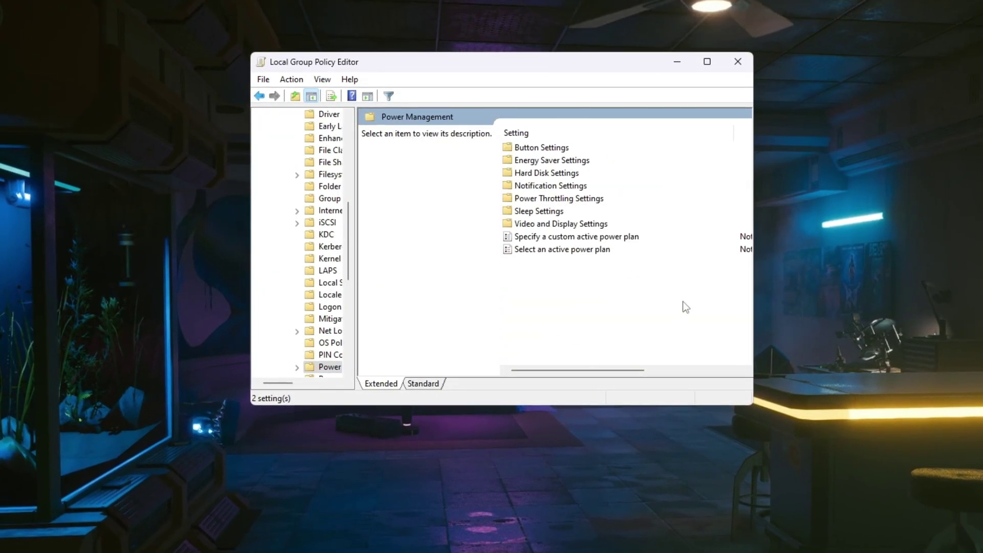
Open the Turn off Power Throttling policy in the Power Throttling Settings folder and bring its dialog fully into view.
left_click(599, 203)
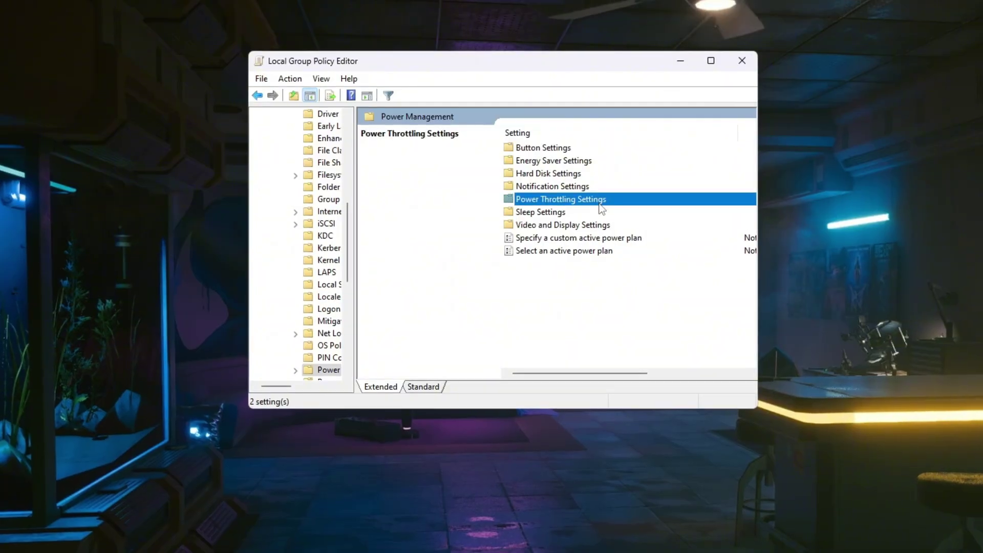
double_click(523, 201)
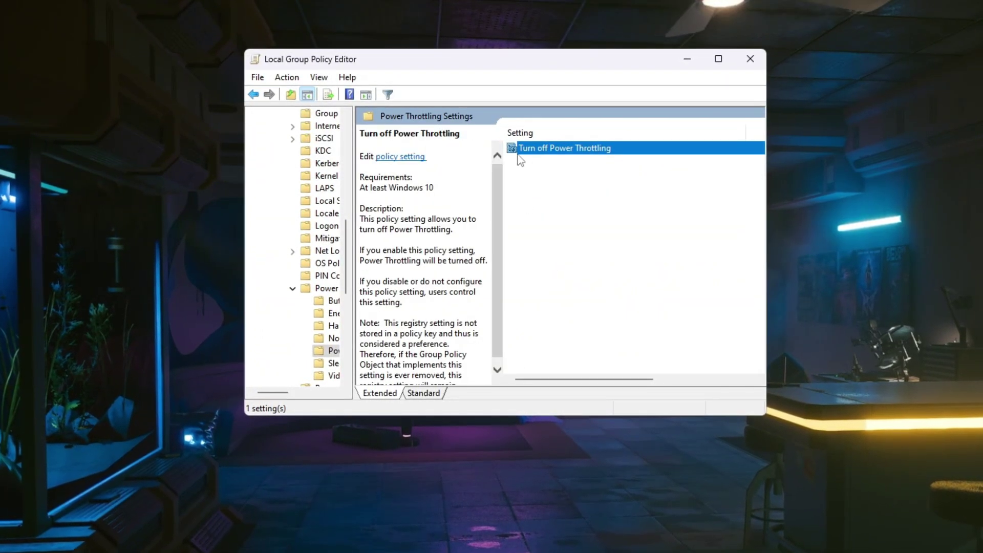
double_click(606, 154)
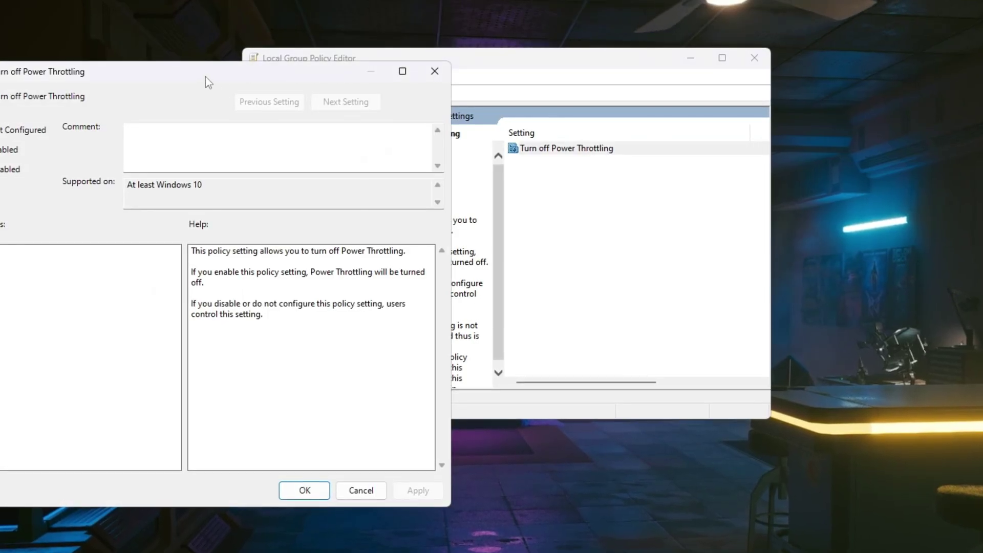
left_click_drag(205, 77, 420, 60)
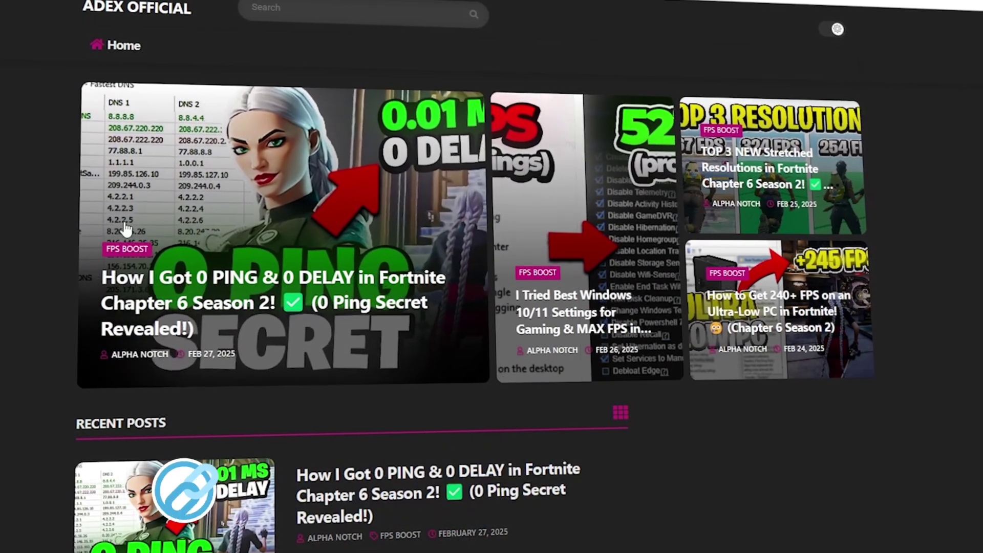
scroll(126, 228, "down", 5)
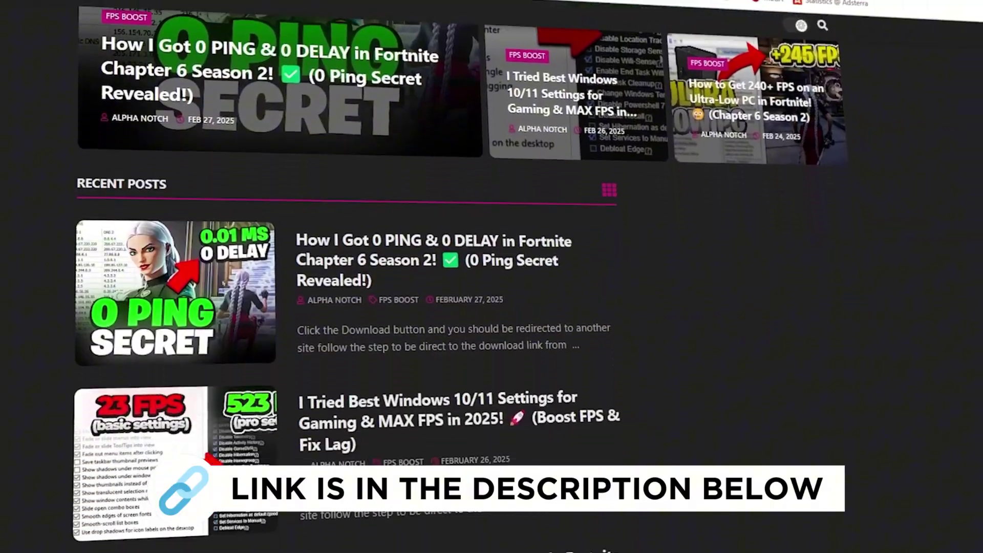
scroll(348, 307, "down", 8)
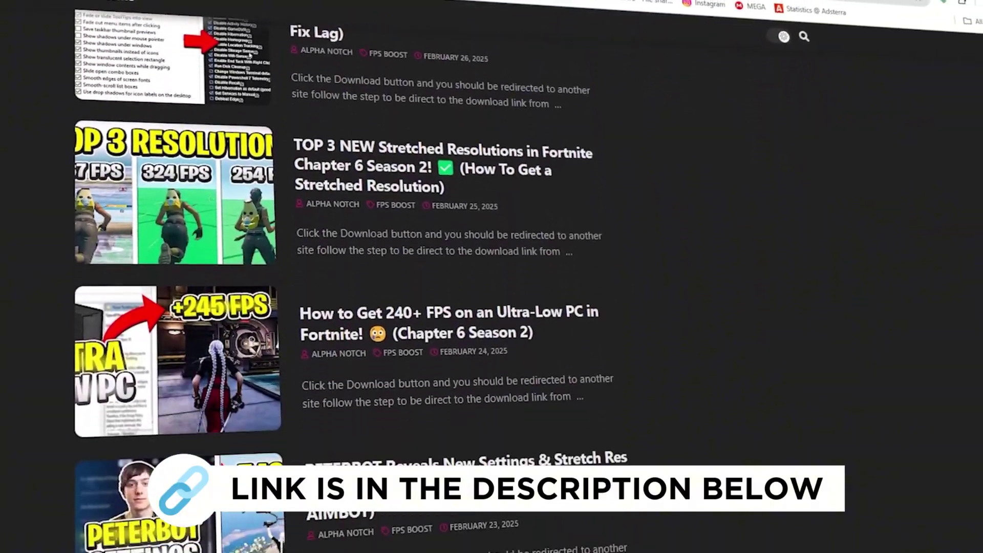
scroll(348, 307, "down", 3)
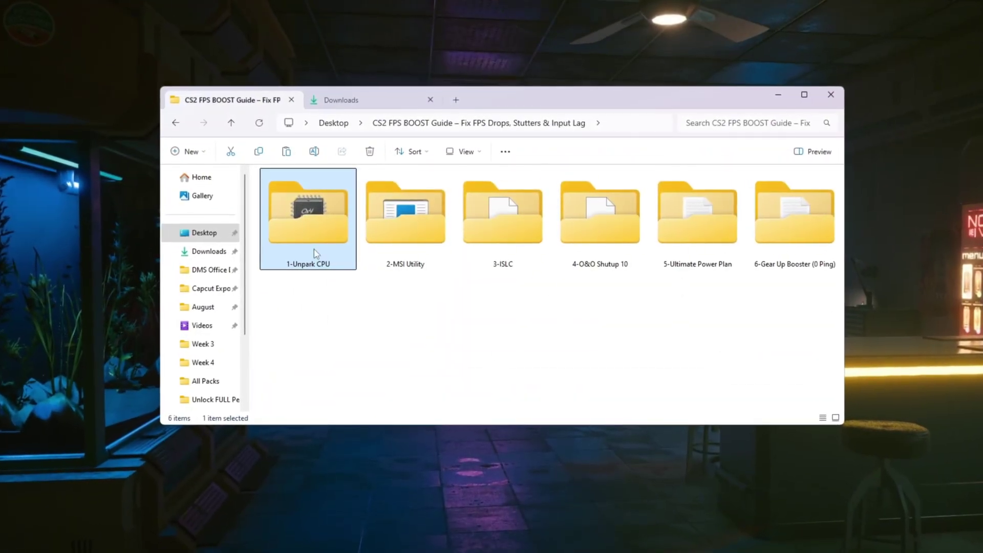
Launch UnparkCpu.exe from the 1-Unpark CPU folder and unpark all CPU cores.
double_click(313, 253)
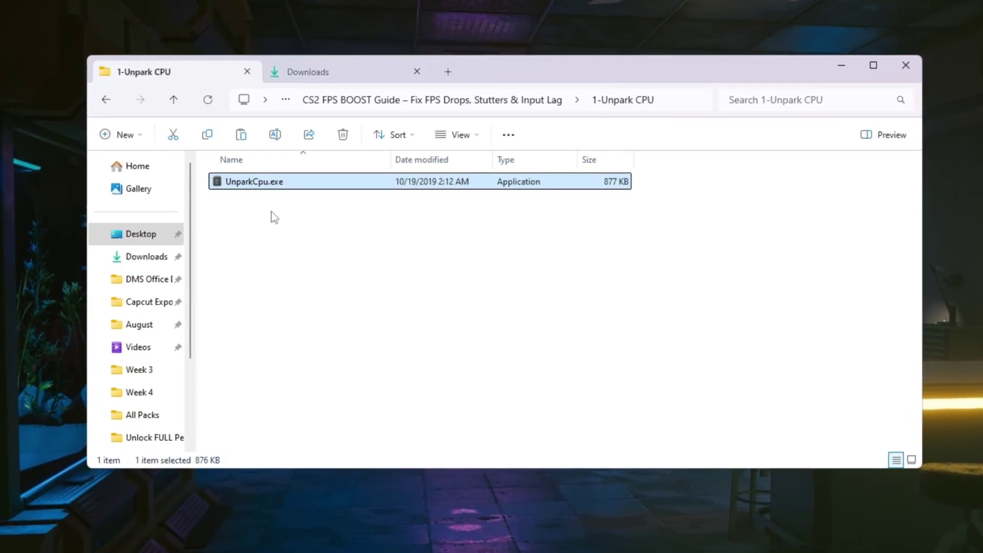
double_click(251, 181)
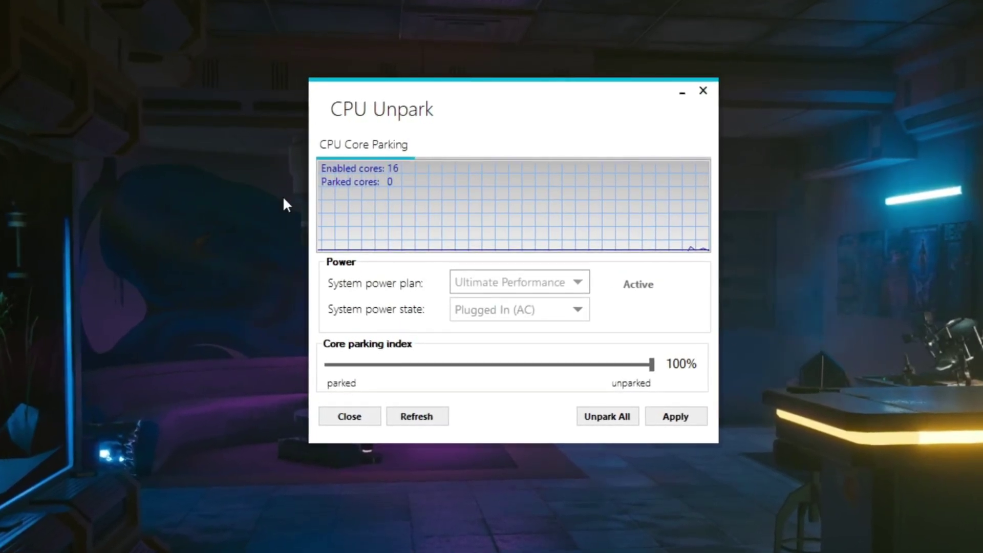
left_click(610, 417)
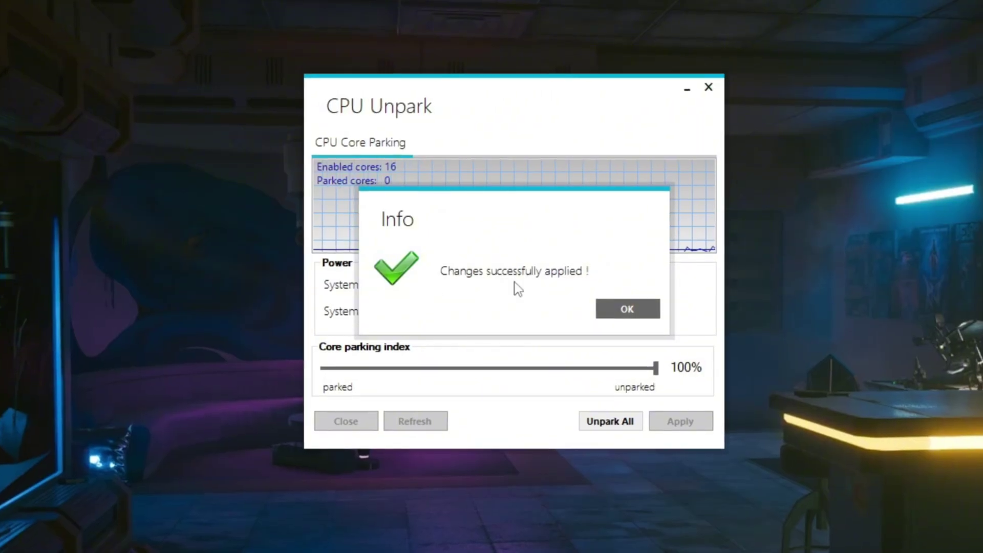
left_click(633, 312)
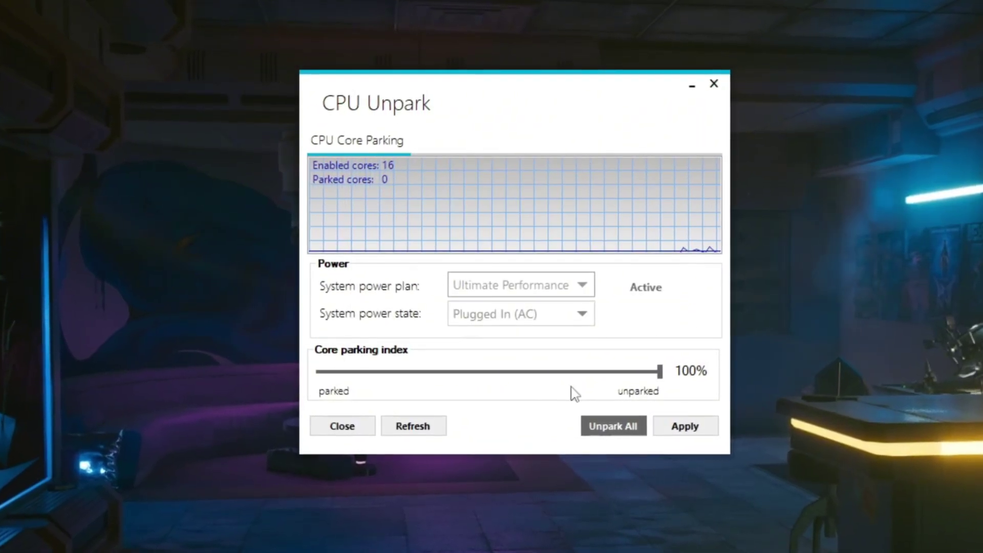
Apply the core parking index at 100% for the Ultimate Performance power plan.
left_click_drag(657, 369, 409, 383)
left_click(701, 431)
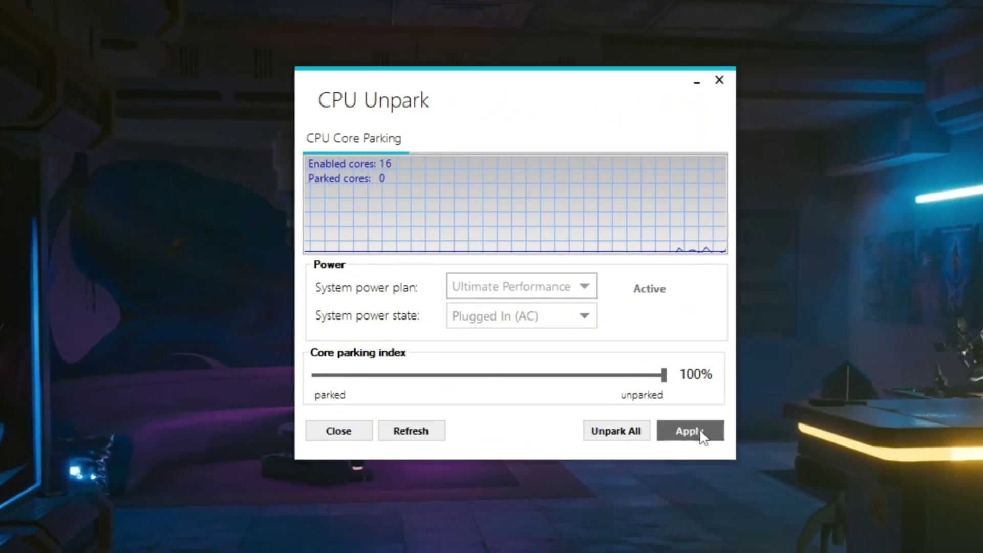
left_click(664, 318)
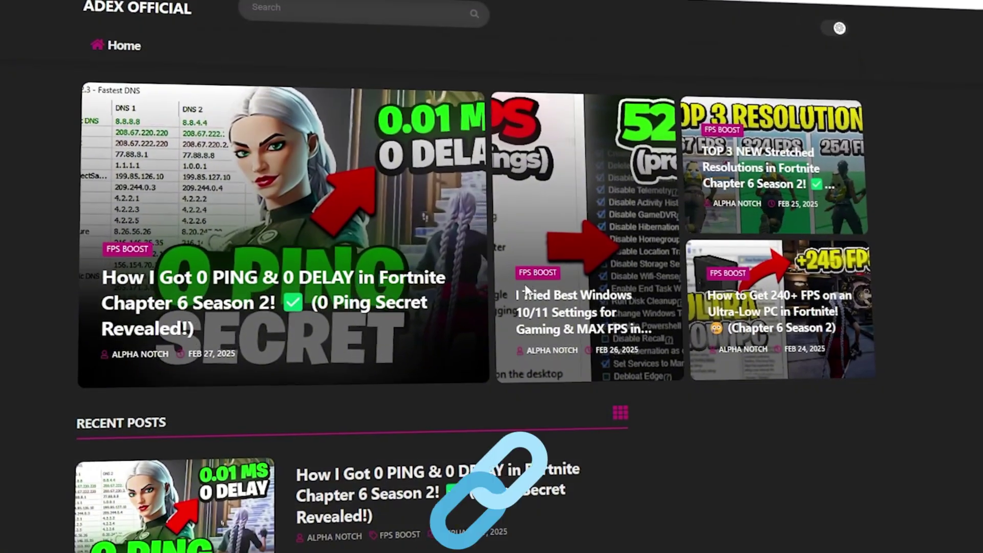
scroll(440, 276, "down", 5)
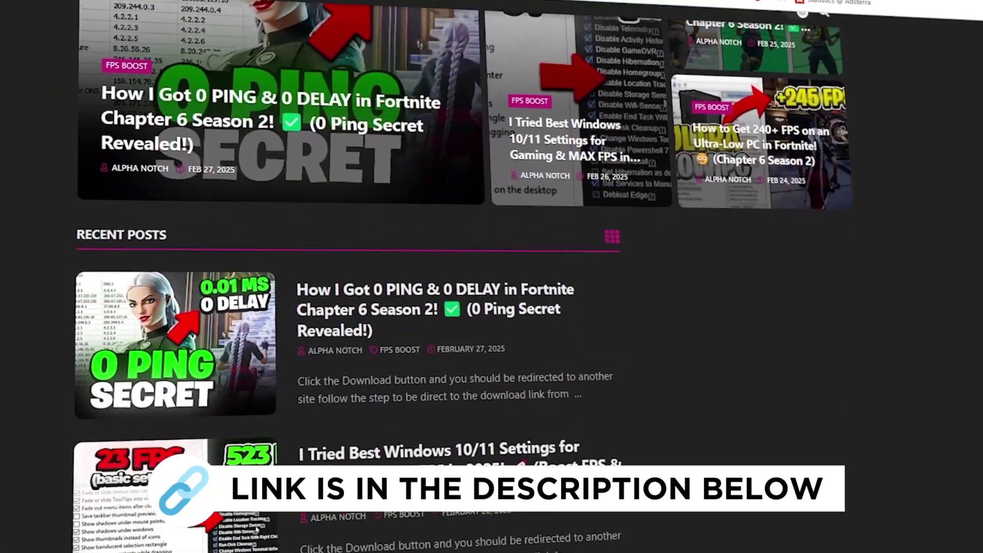
scroll(343, 276, "down", 8)
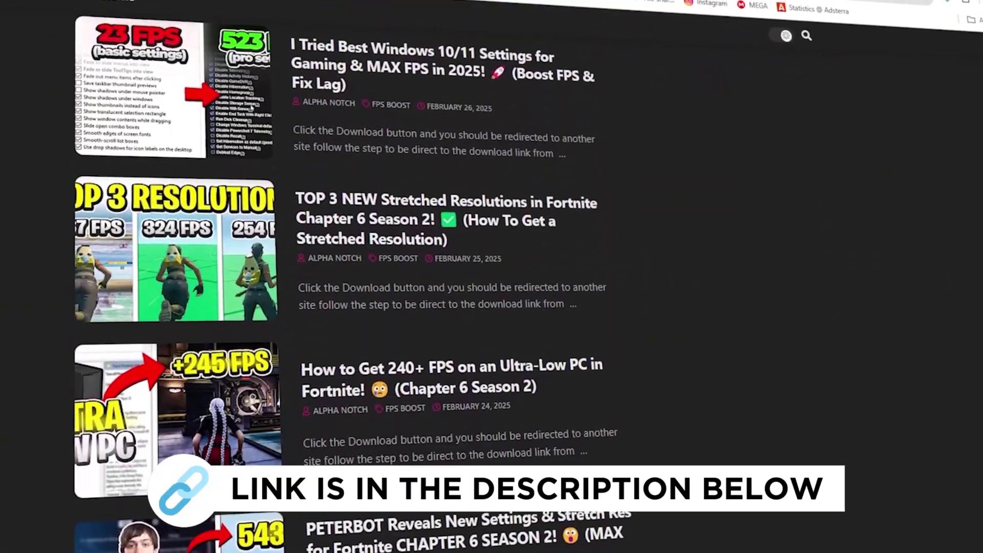
scroll(440, 276, "down", 2)
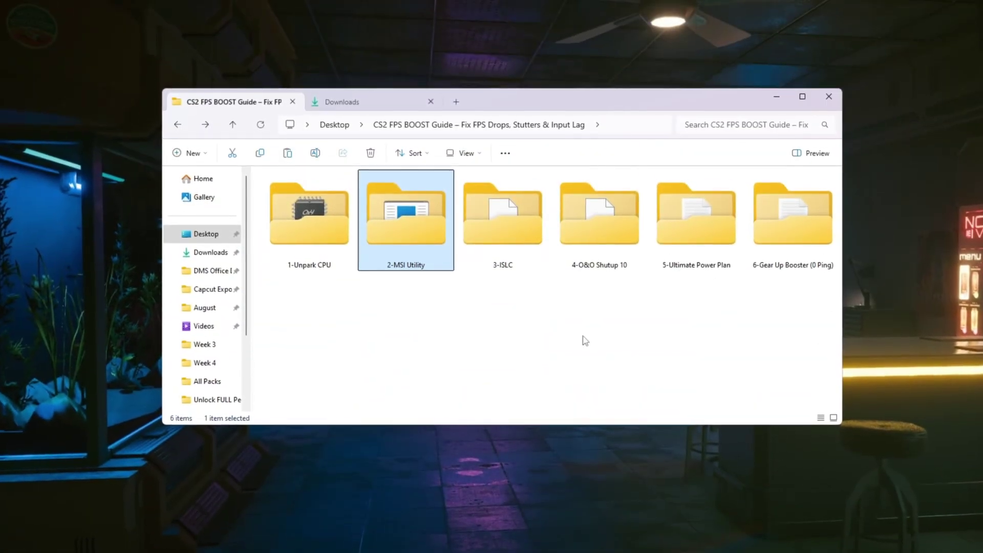
Launch MSI Mode Utility 3.0.exe from the 2-MSI Utility folder and set the NVIDIA GeForce GTX 1650 SUPER's interrupt priority to High.
key("Return")
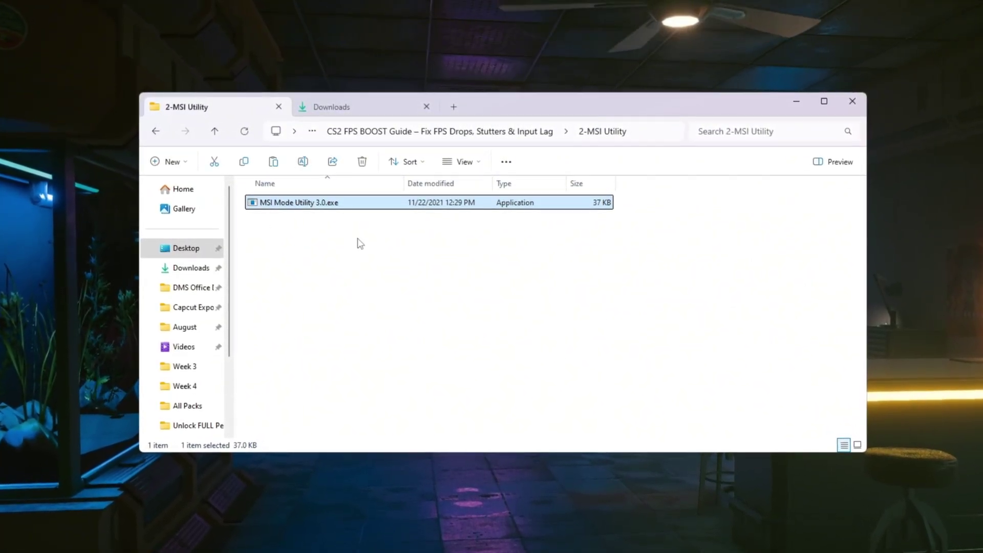
double_click(374, 203)
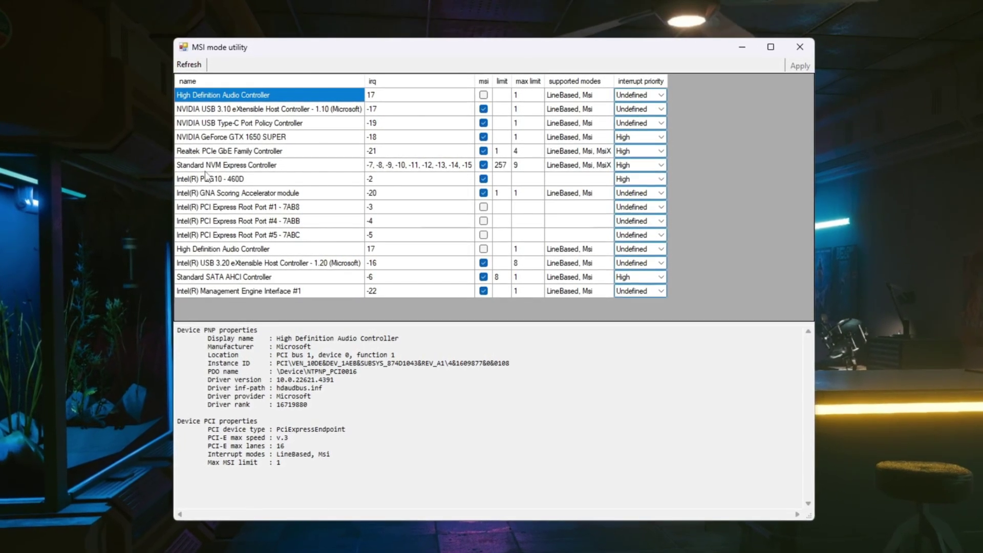
left_click(212, 139)
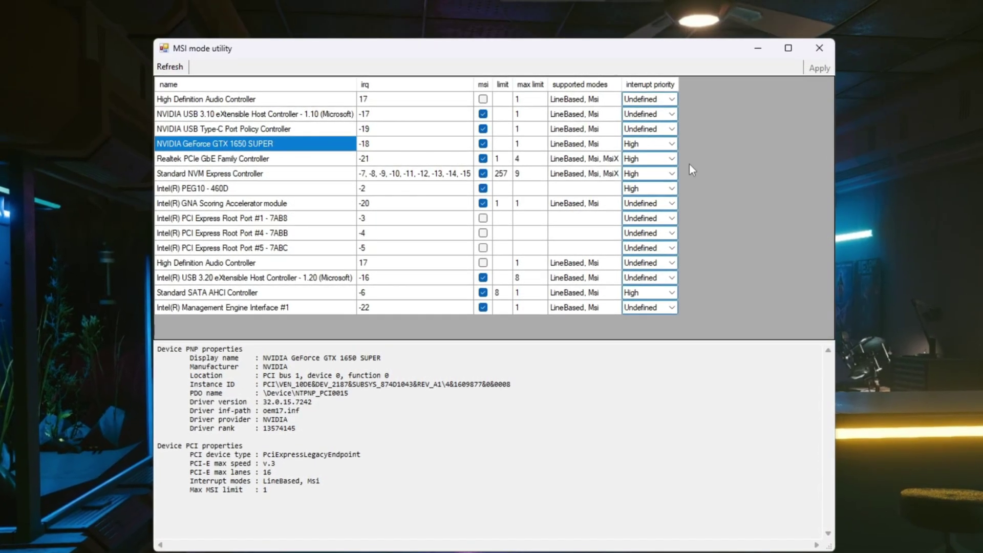
left_click(668, 144)
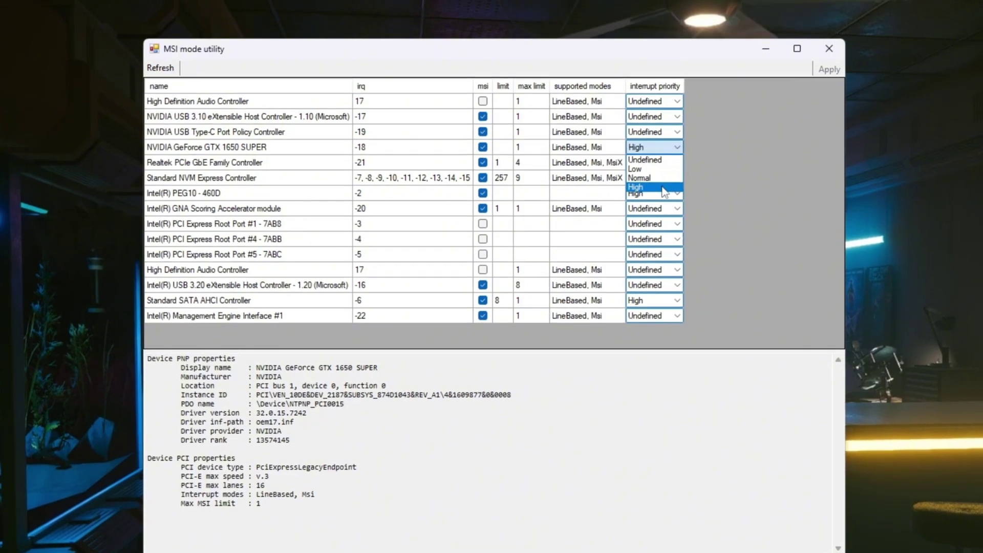
left_click(661, 186)
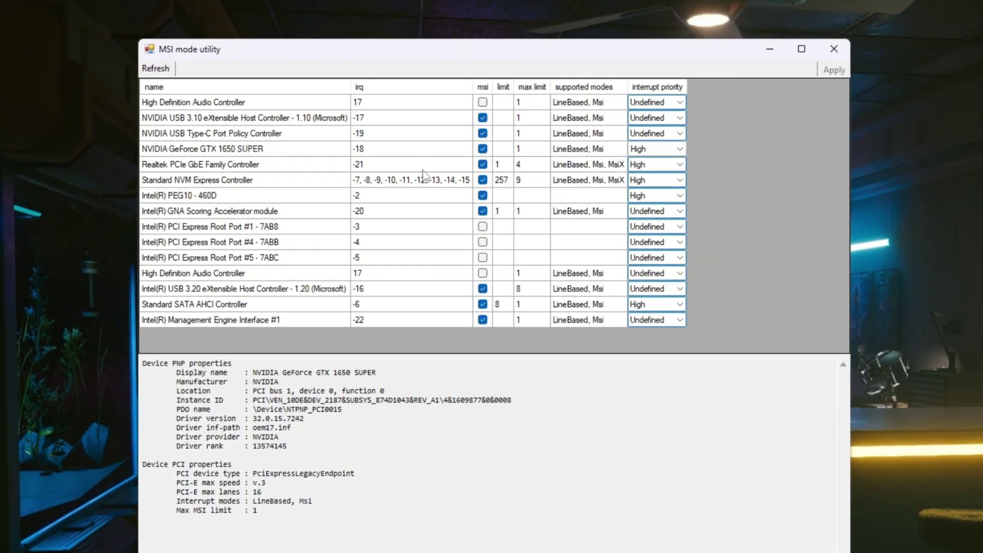
Set the interrupt priority of the Intel(R) PEG10 - 460D device to High.
left_click(212, 198)
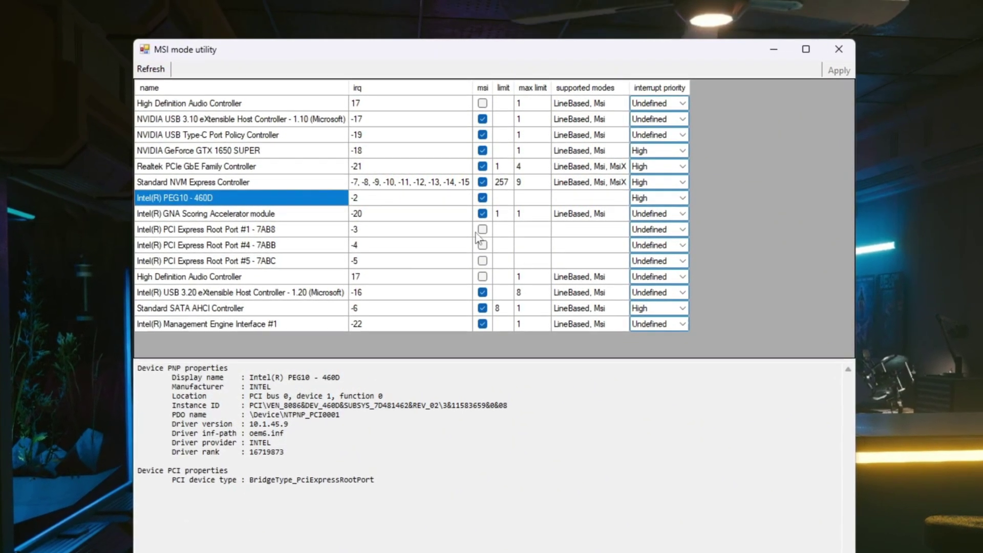
left_click(683, 198)
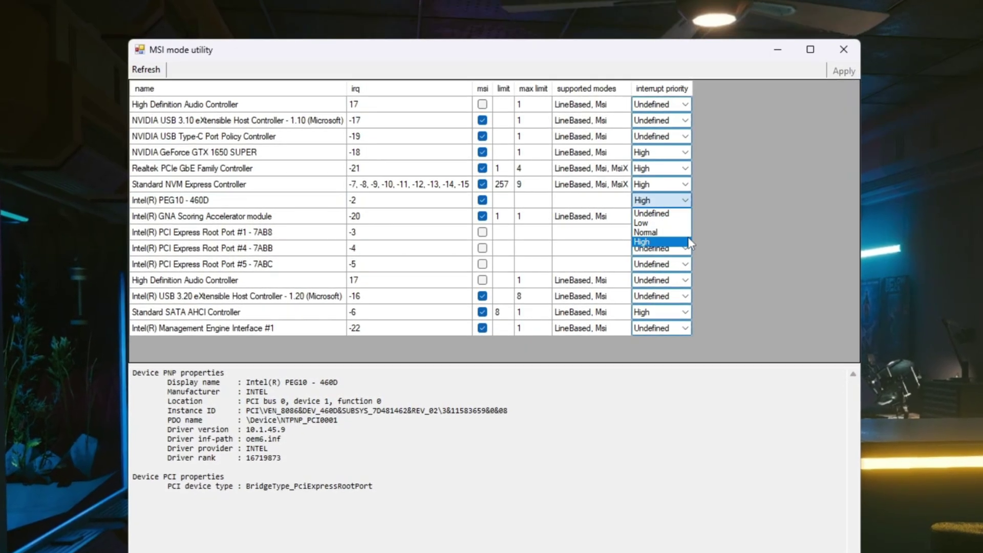
left_click(686, 244)
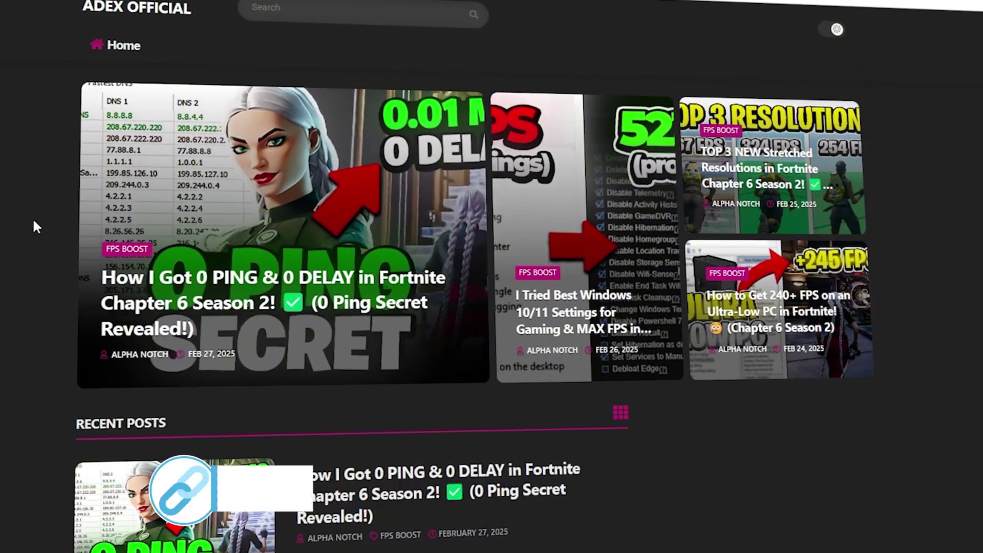
scroll(349, 308, "down", 8)
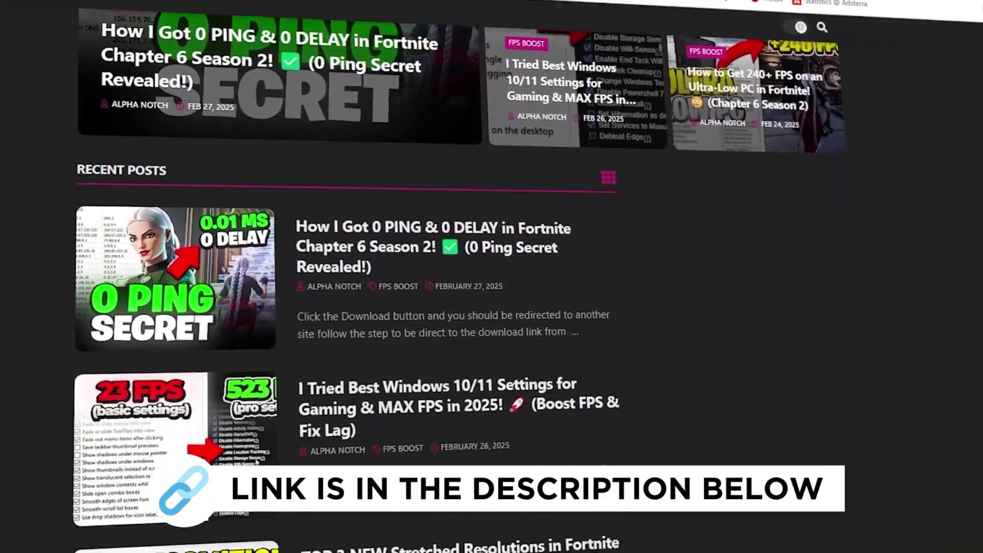
scroll(349, 307, "down", 6)
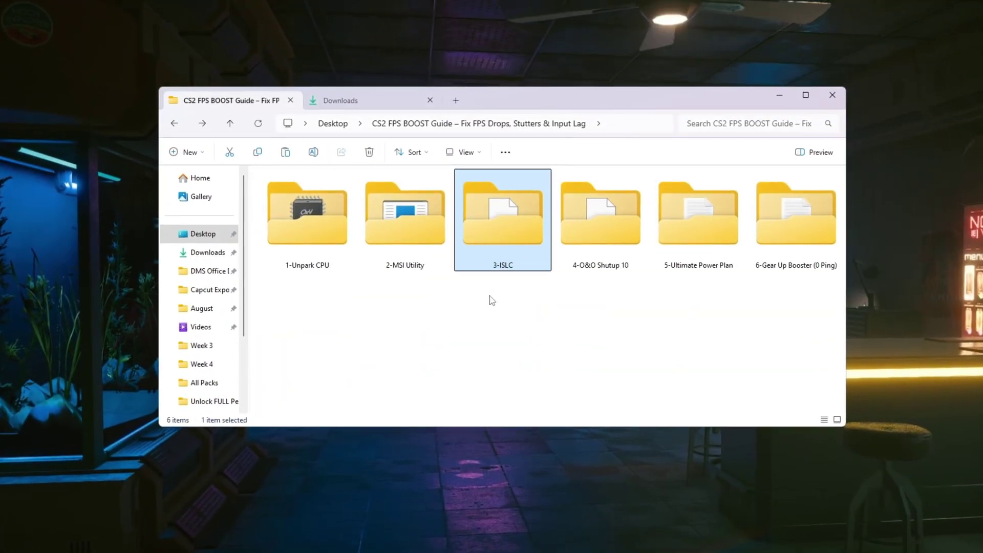
Launch Intelligent standby list cleaner ISLC.exe from the 3-ISLC folder, bring up its window and stop the running monitoring.
double_click(491, 240)
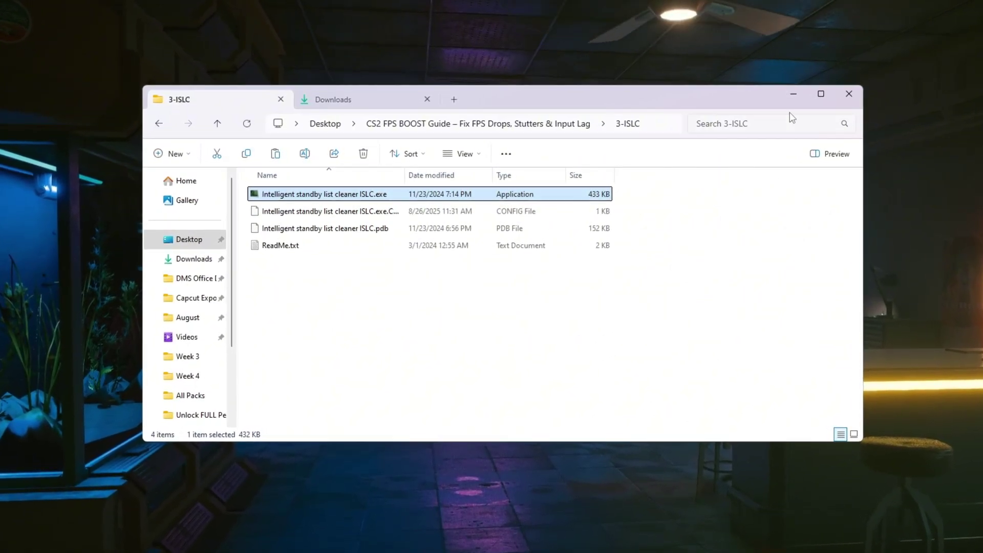
left_click(793, 95)
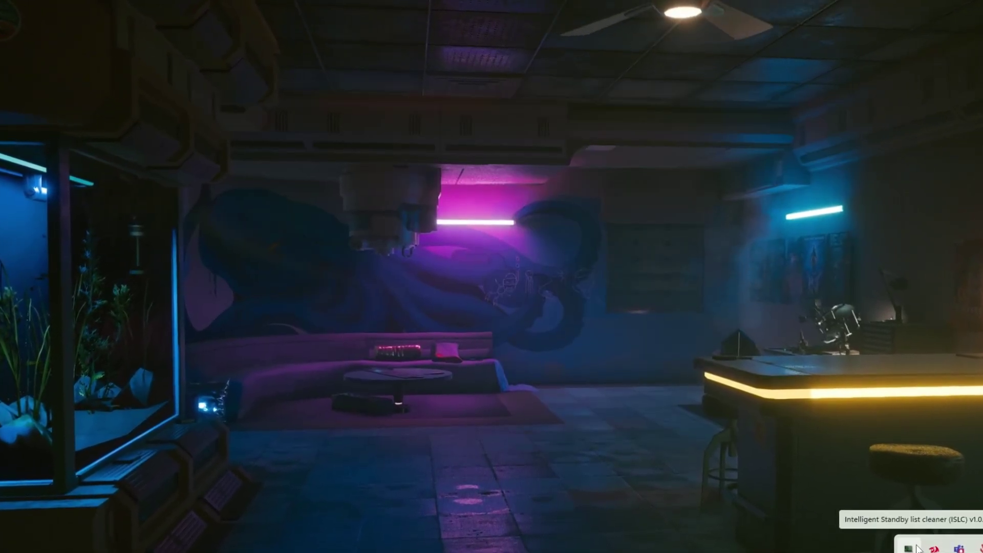
left_click(915, 549)
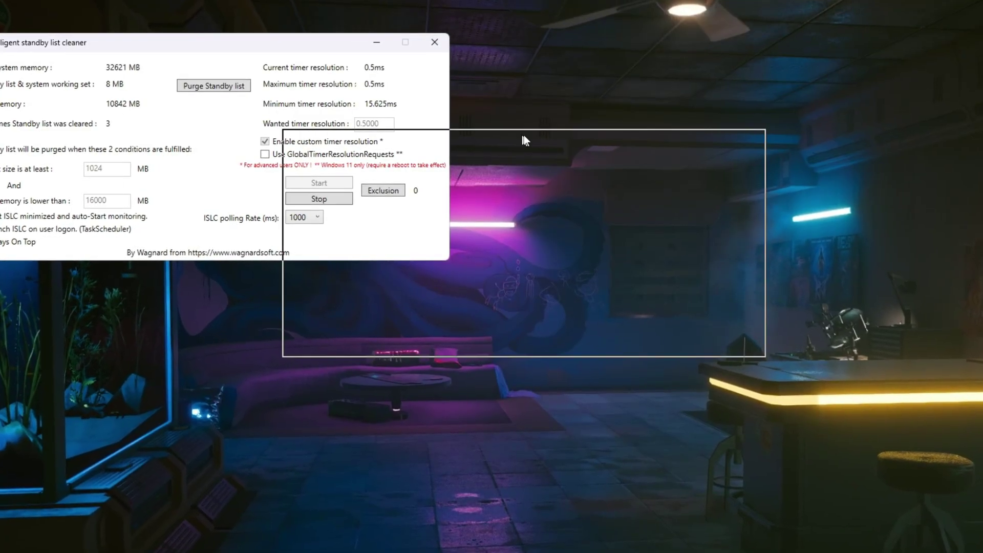
left_click_drag(521, 131, 484, 105)
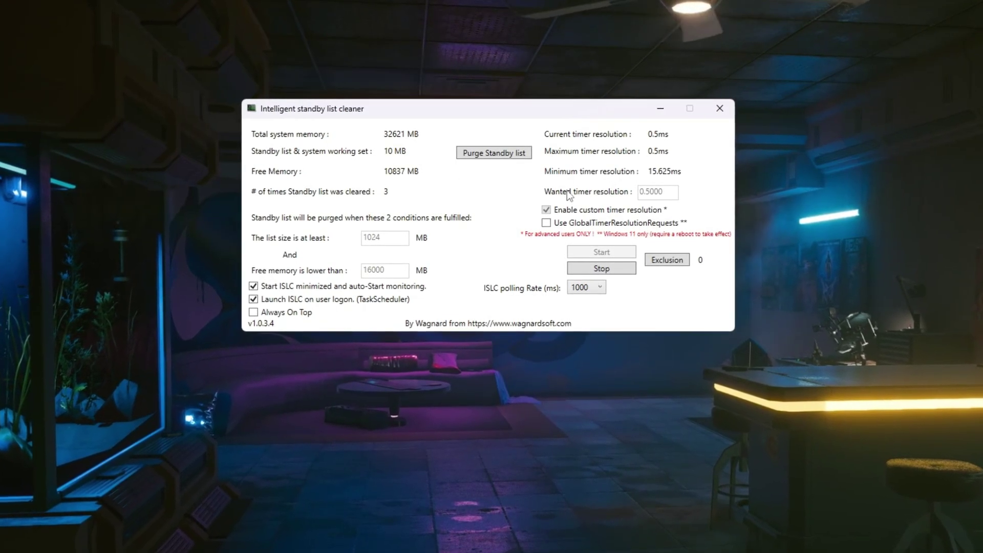
left_click(602, 268)
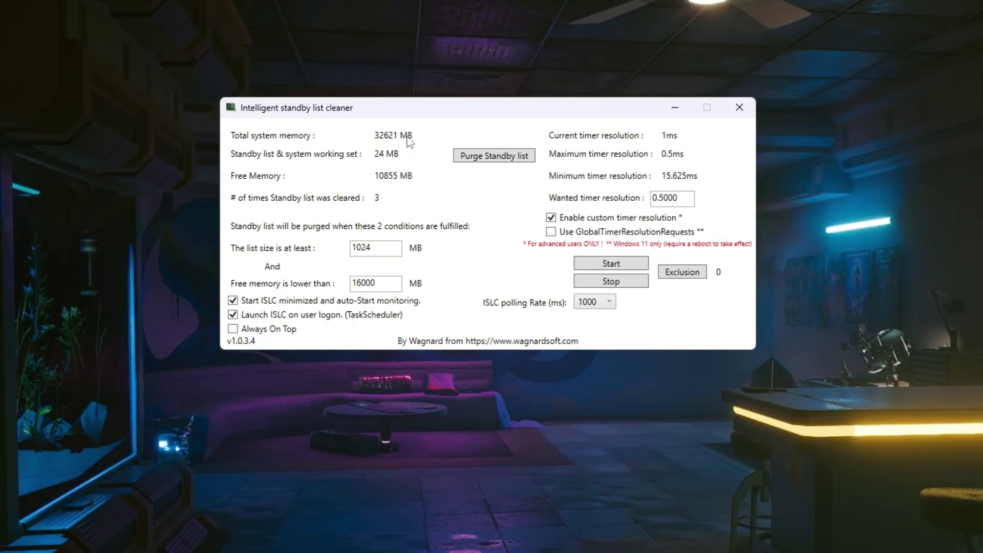
Check the free-memory threshold for purging the standby list and the option to launch ISLC on user logon.
double_click(381, 283)
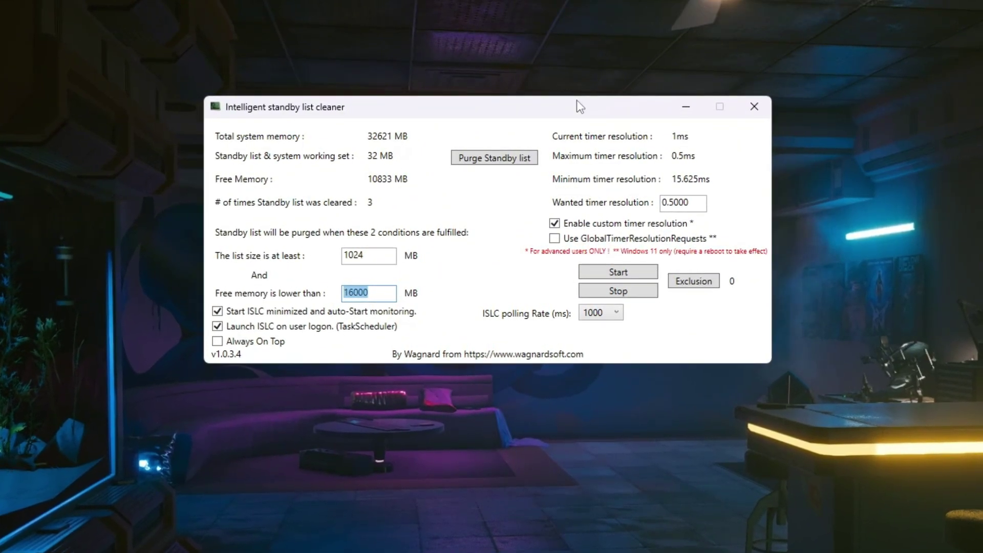
left_click(395, 294)
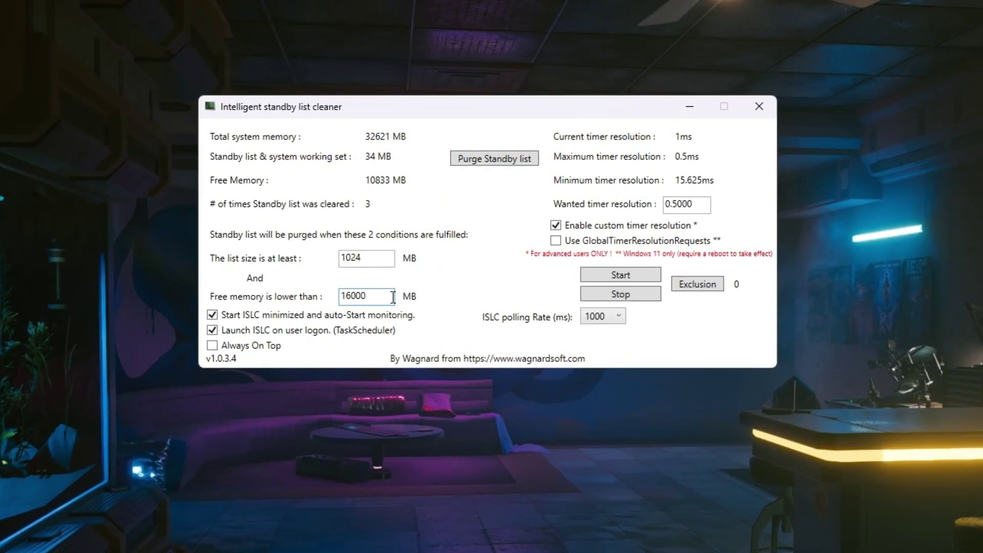
double_click(393, 297)
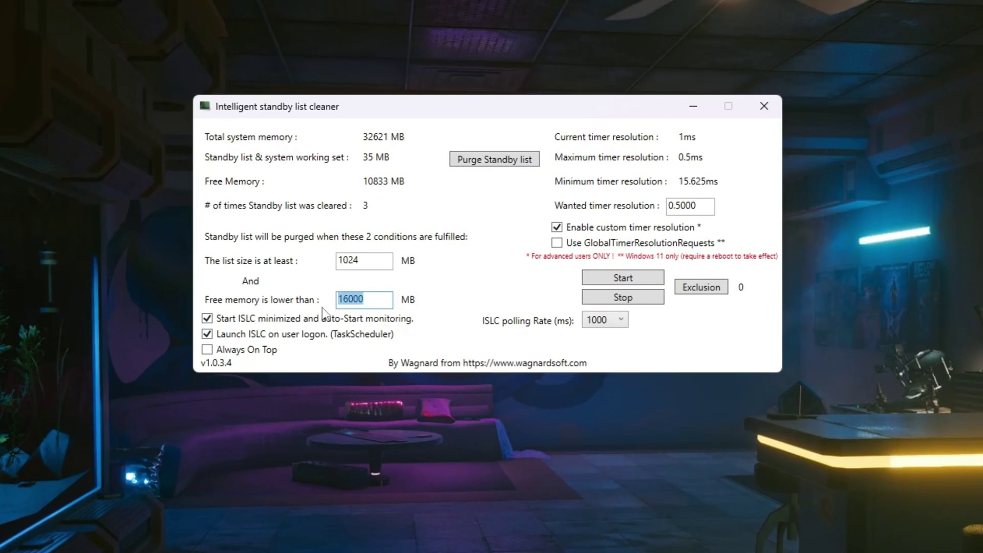
left_click(383, 299)
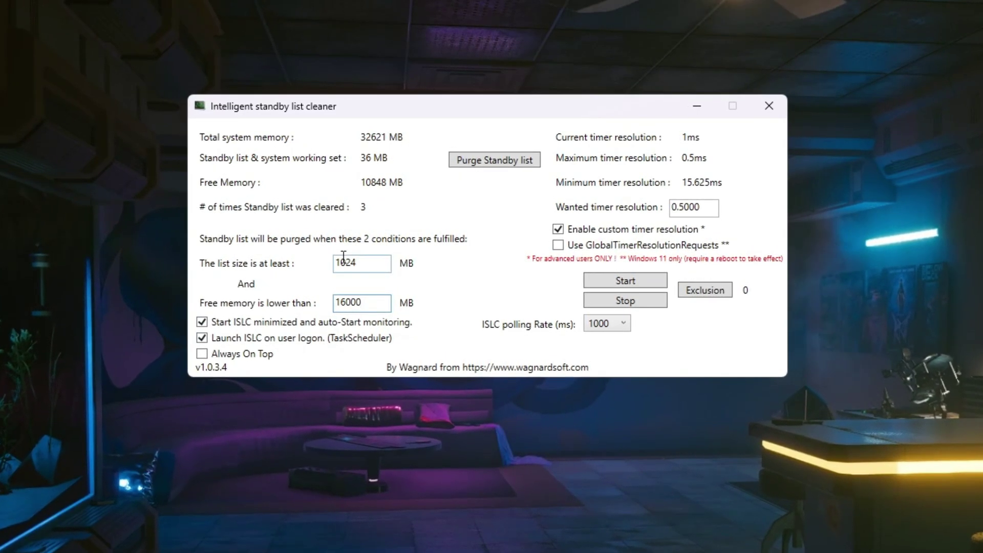
double_click(377, 303)
left_click(387, 305)
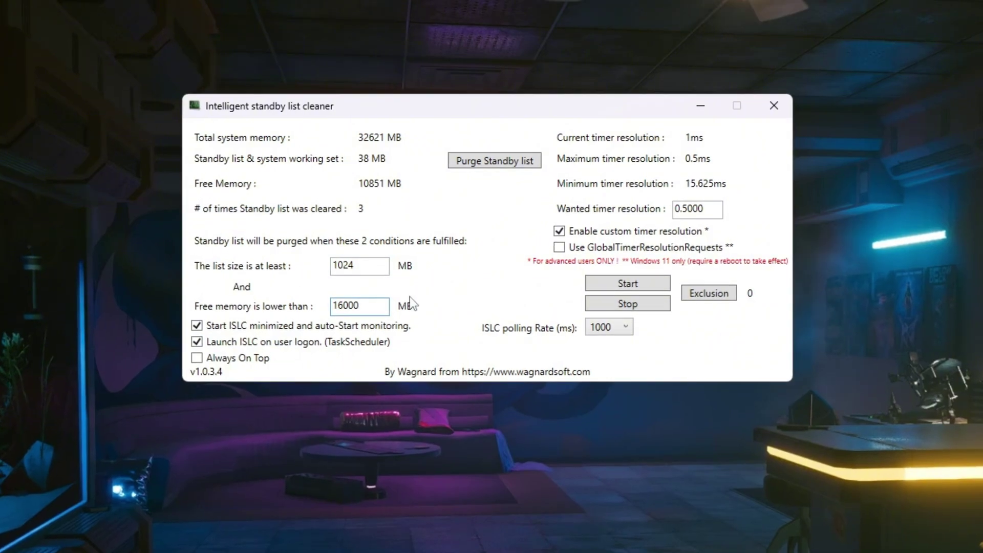
left_click_drag(380, 308, 314, 308)
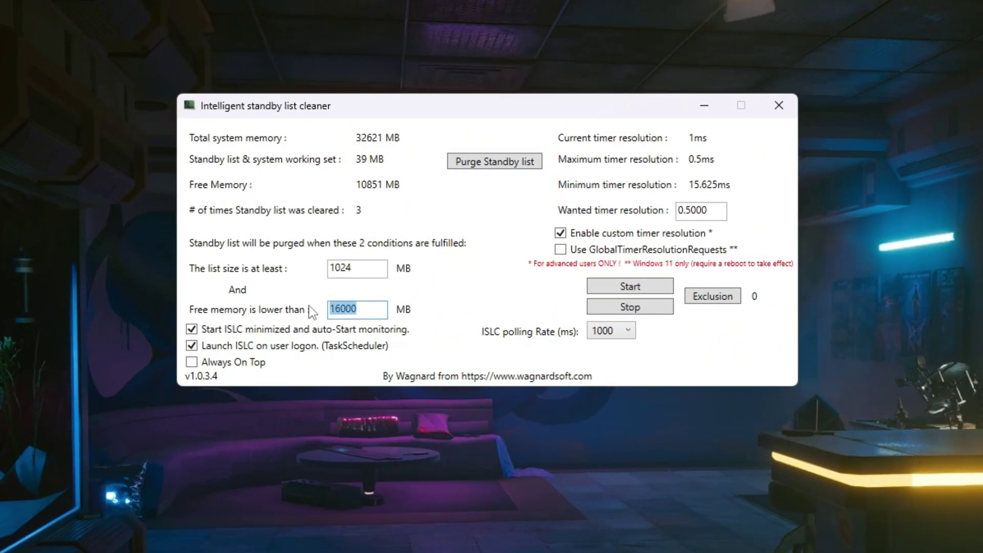
left_click(209, 340)
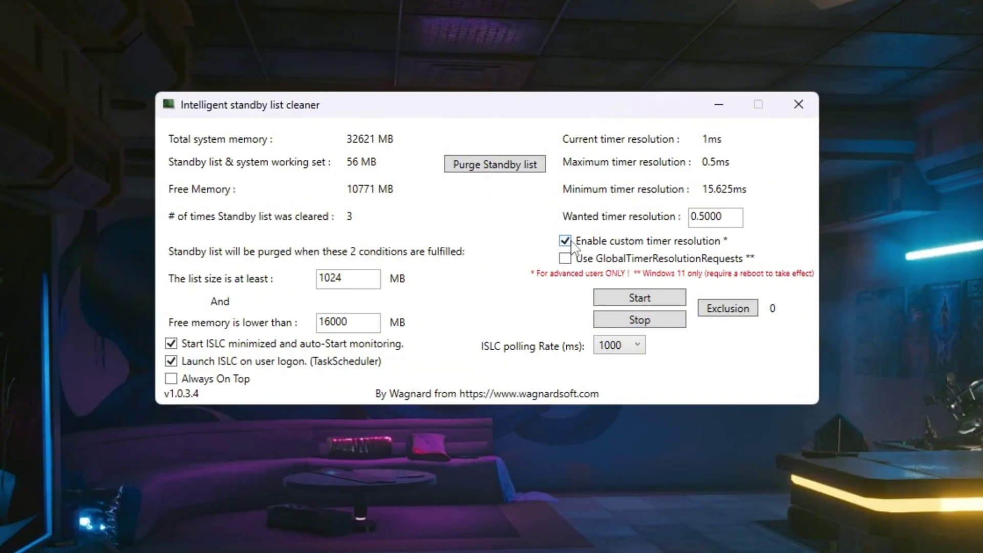
Select a 1000 ms polling rate with a wanted timer resolution of 0.5000, start monitoring and purge the standby list.
double_click(739, 218)
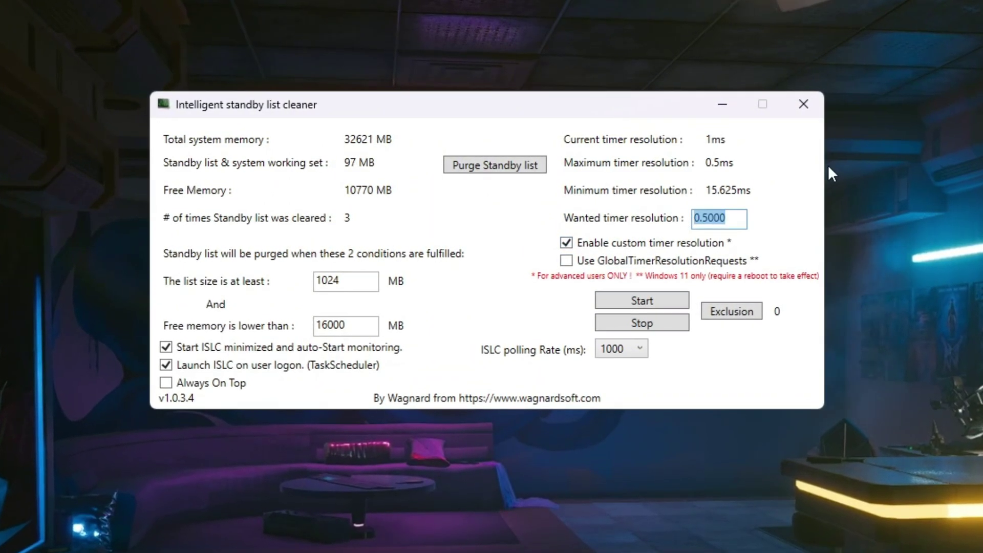
left_click(637, 350)
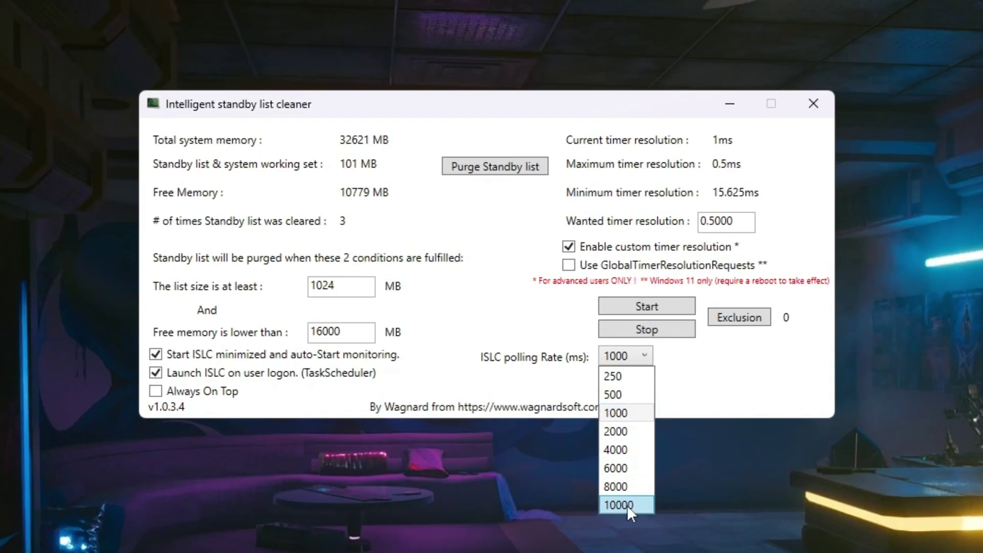
left_click(617, 415)
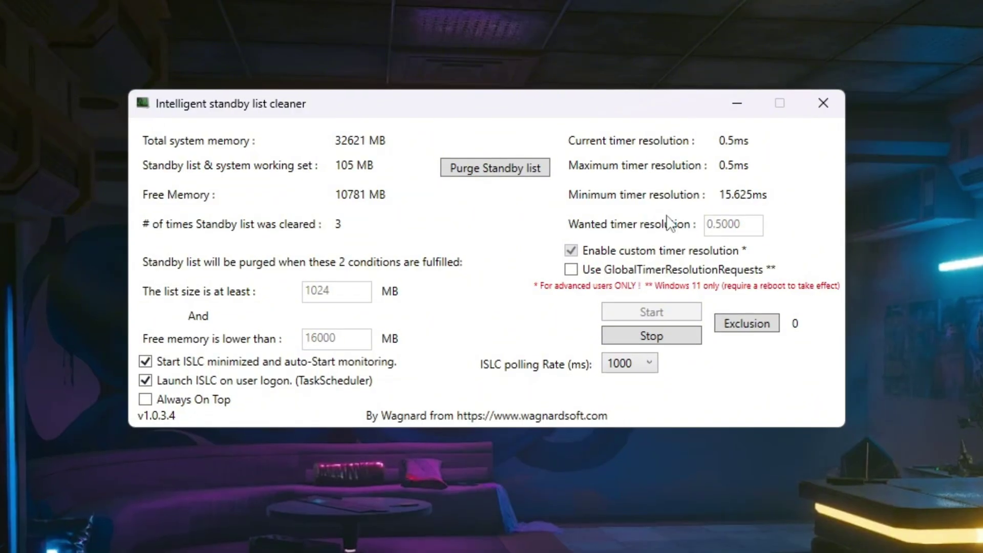
left_click(511, 169)
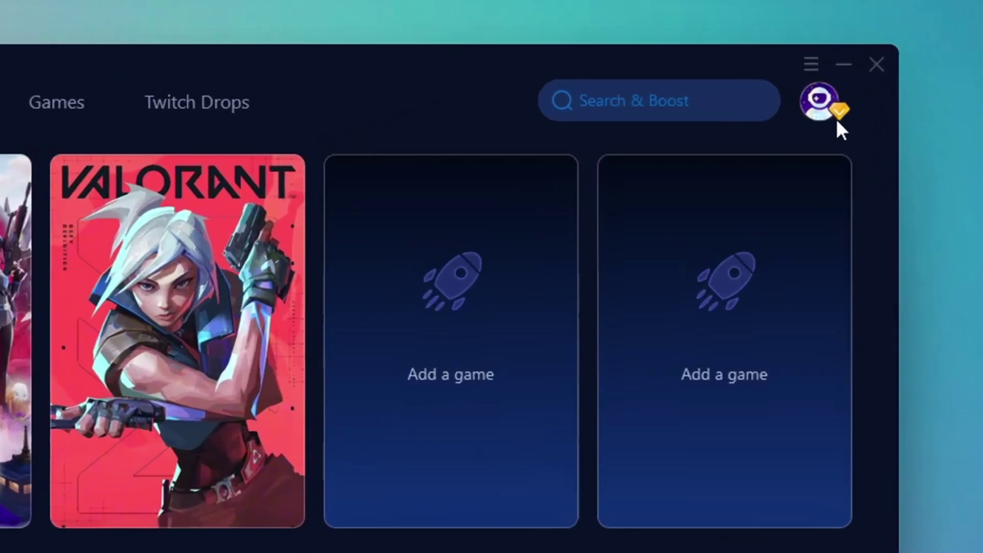
Switch to GearUP Booster, look over the account area and the game catalogue, and return to the home page.
left_click(834, 118)
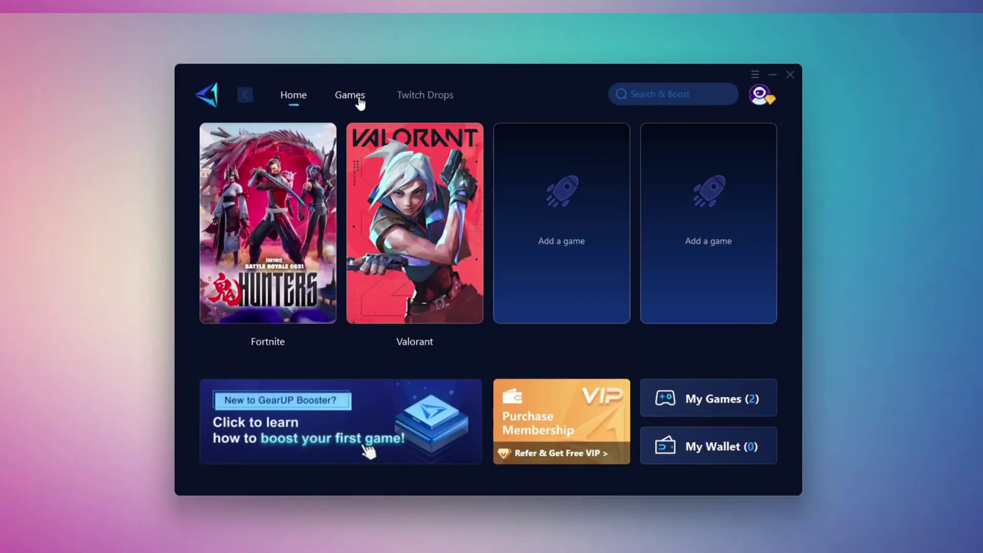
left_click(357, 88)
scroll(329, 202, "down", 6)
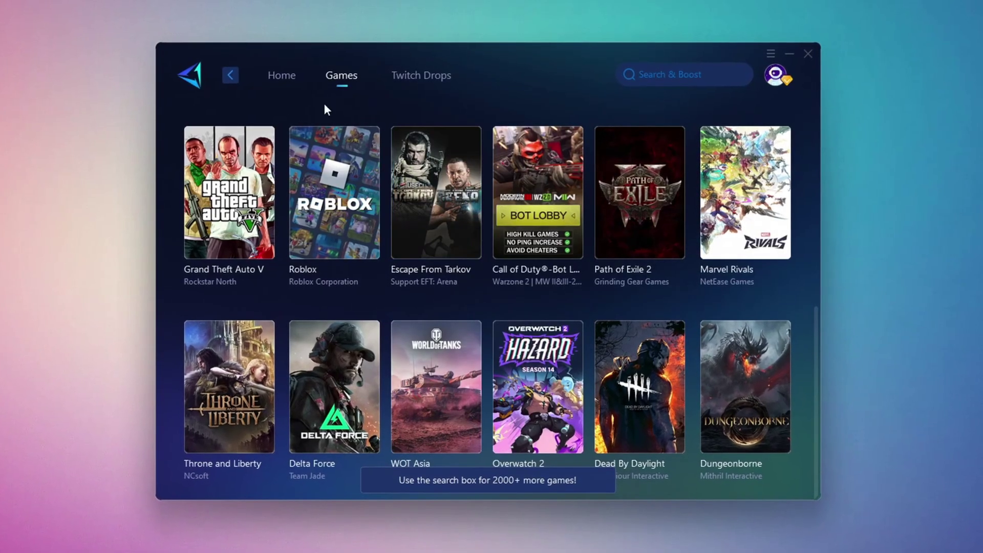
left_click(280, 77)
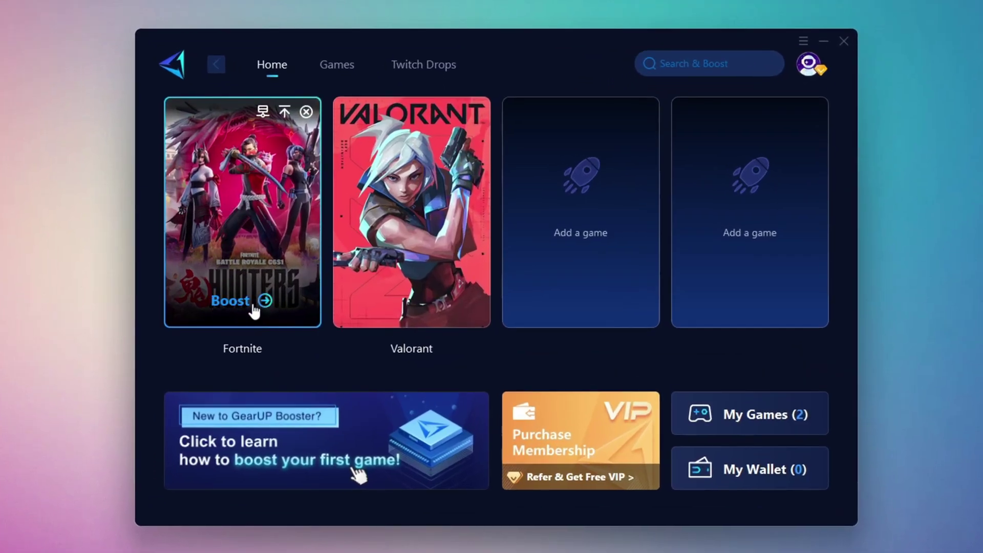
Boost Fortnite, review its server region and node options without changing them, and close the GearUP Booster window.
left_click(233, 302)
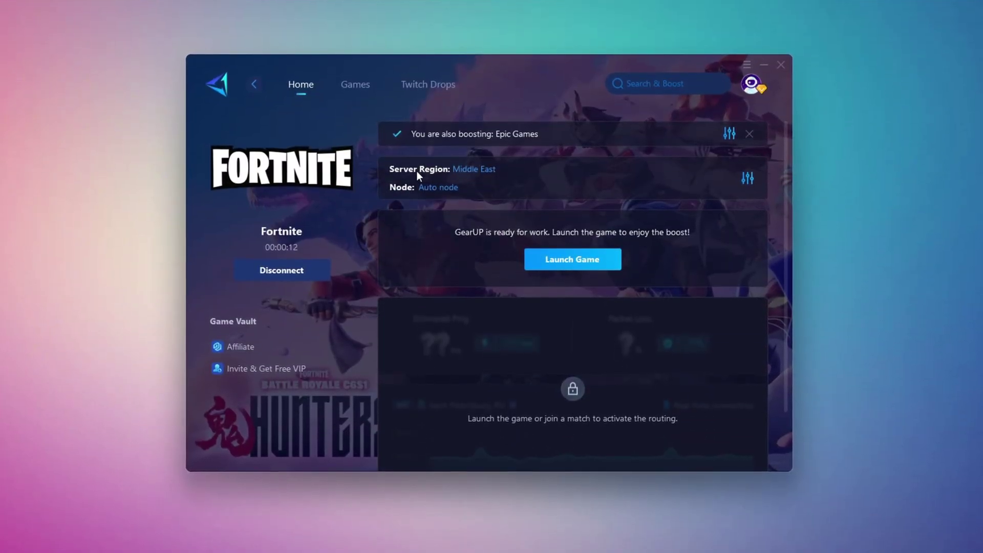
left_click(466, 174)
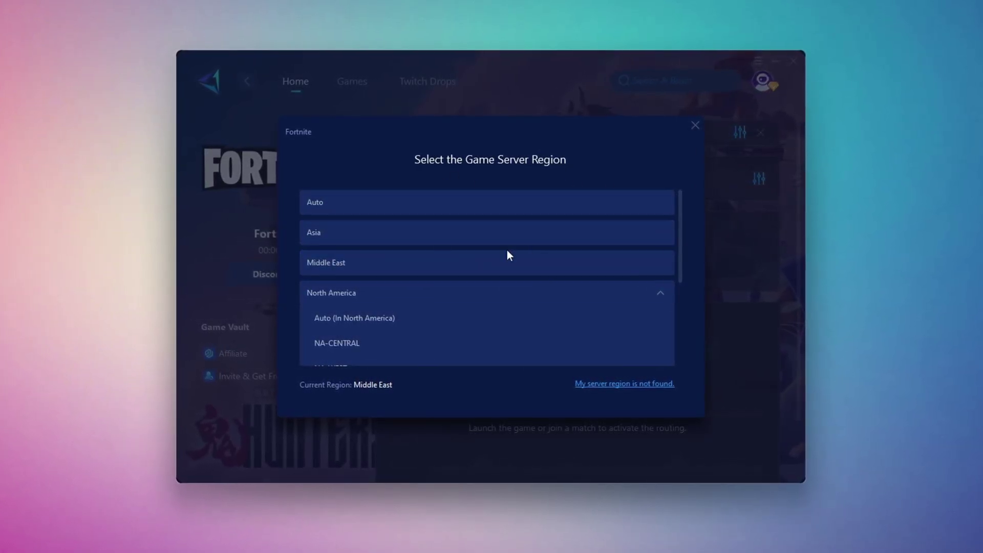
left_click(696, 125)
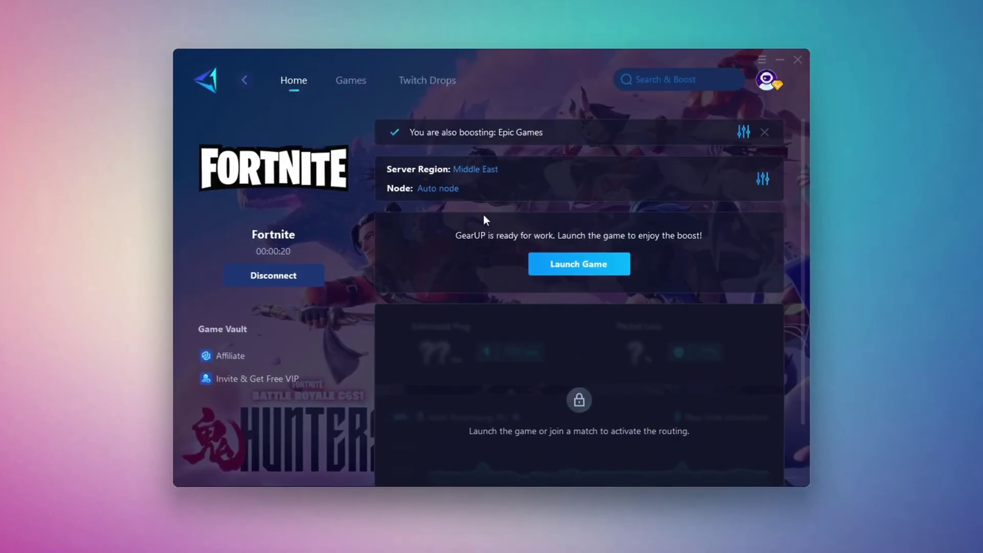
left_click(438, 190)
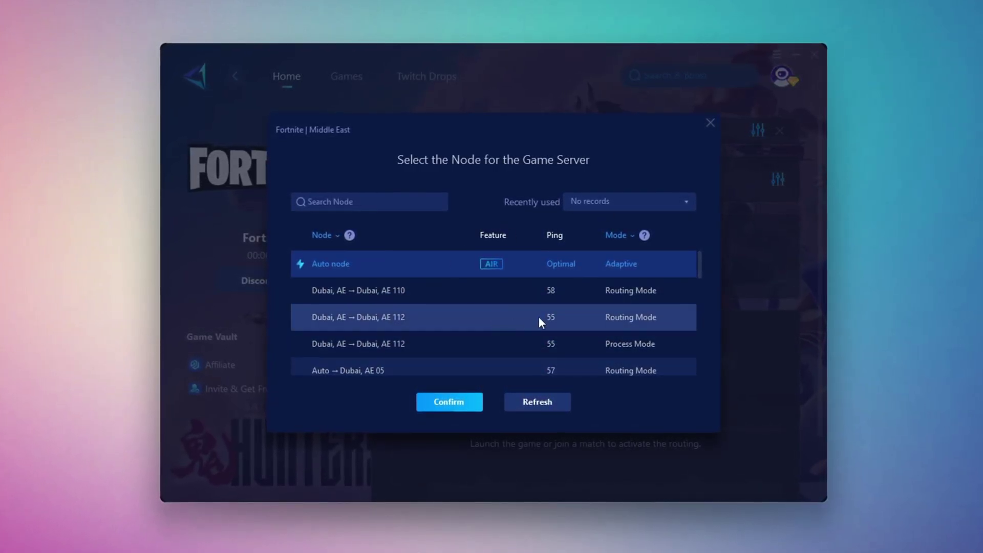
left_click(711, 123)
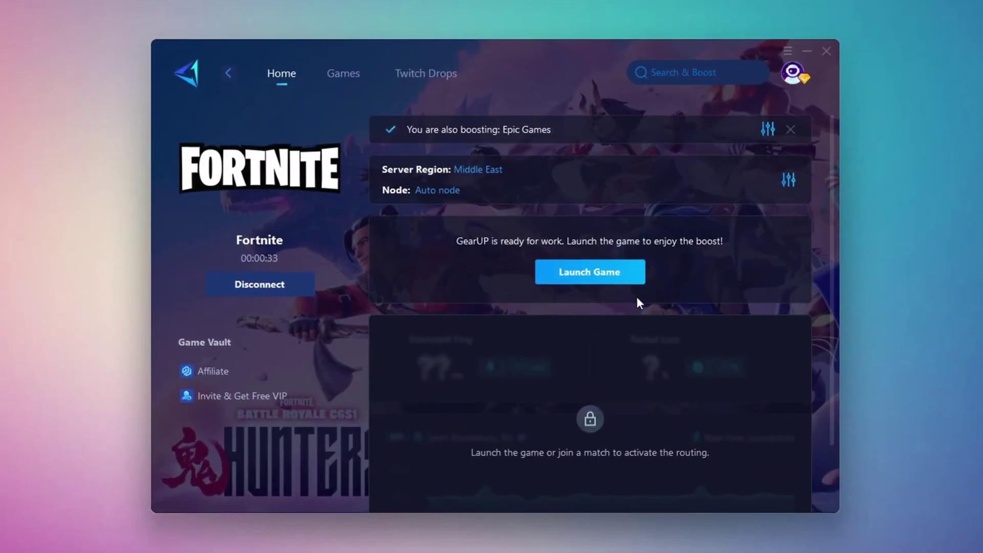
left_click(829, 51)
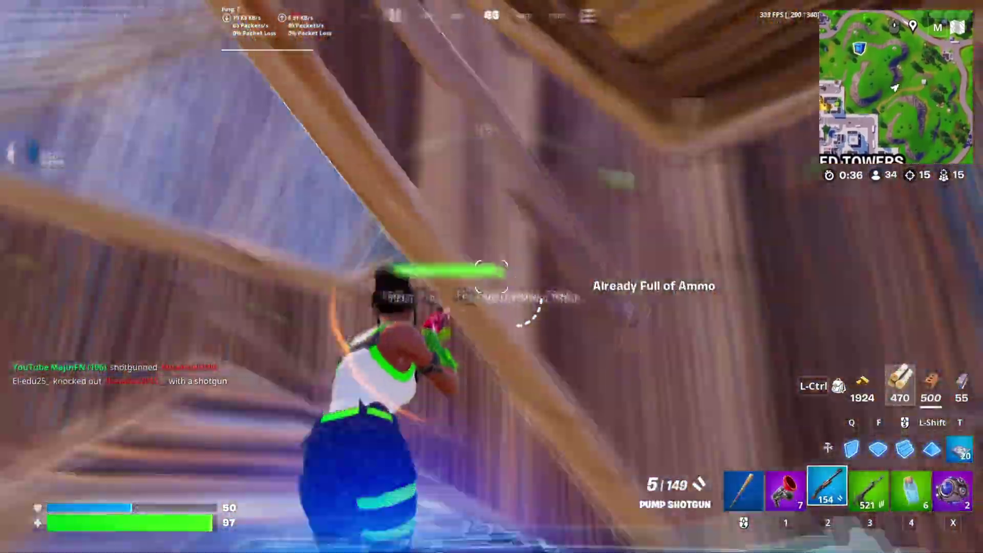
key("q")
left_click(491, 276)
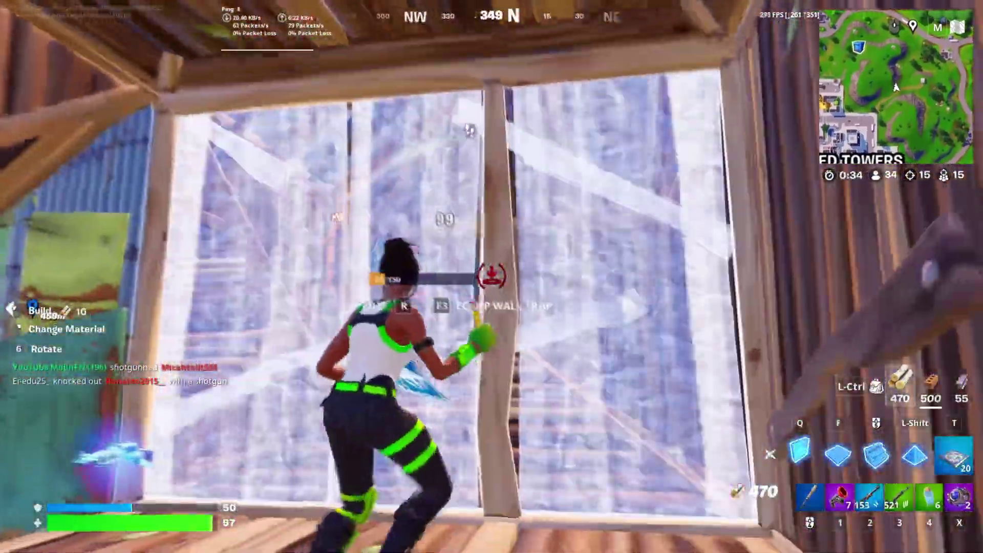
key("2")
left_click(491, 277)
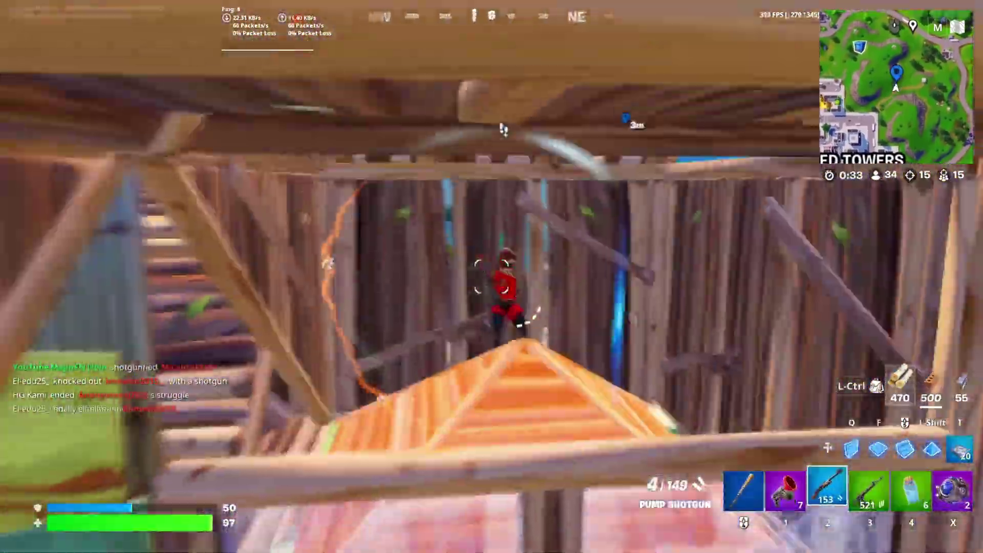
key("q")
left_click(491, 277)
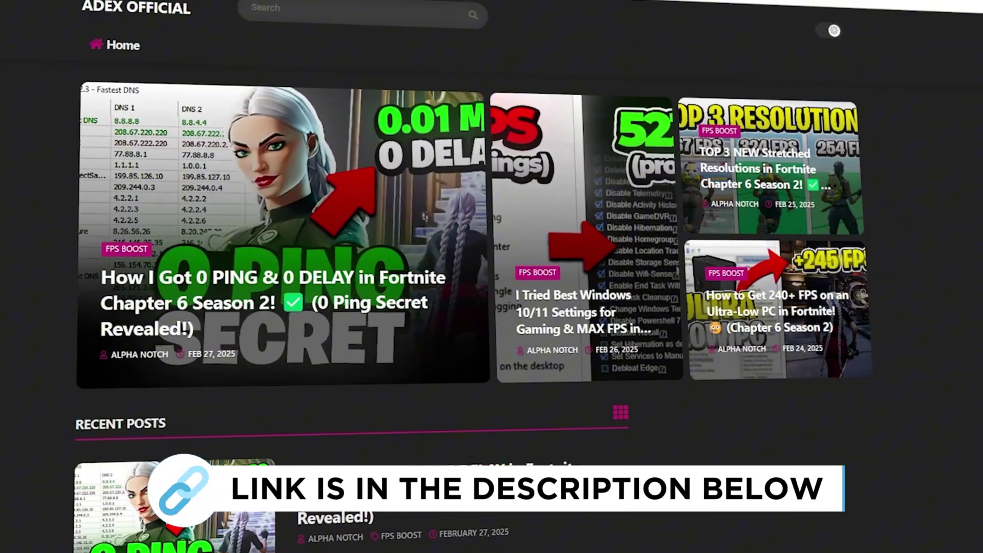
scroll(587, 335, "down", 3)
scroll(423, 106, "down", 8)
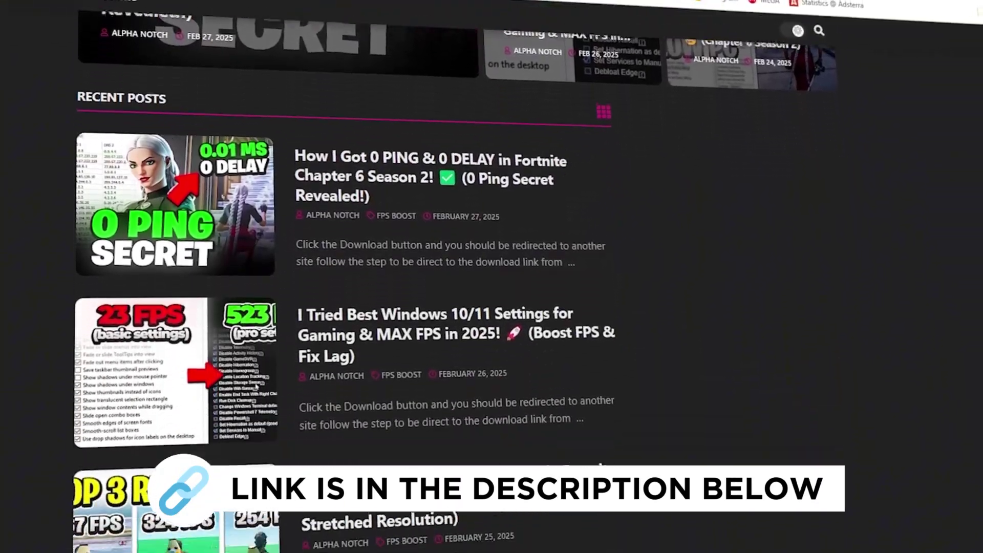
scroll(343, 276, "down", 5)
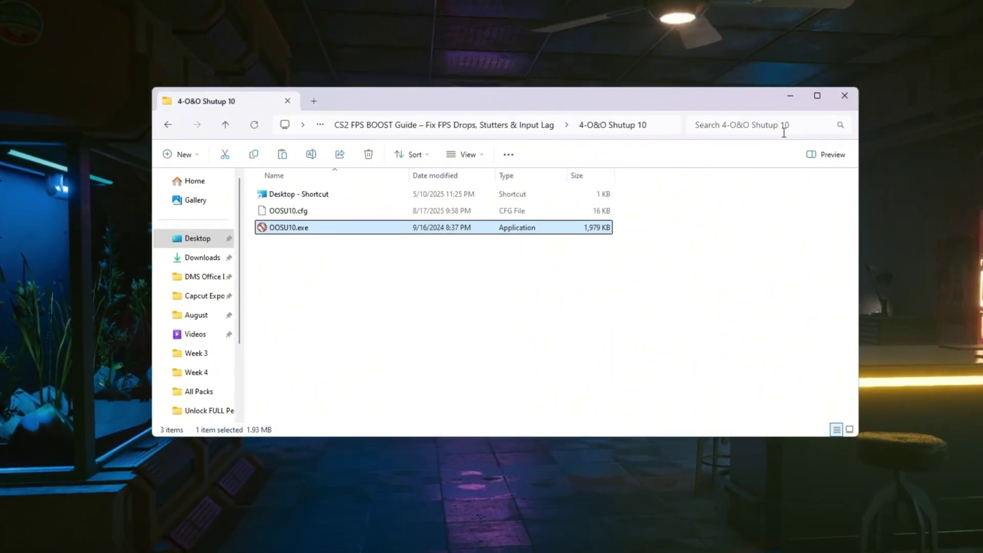
In O&O ShutUp10++, apply only the recommended settings without creating a system restore point.
left_click(793, 98)
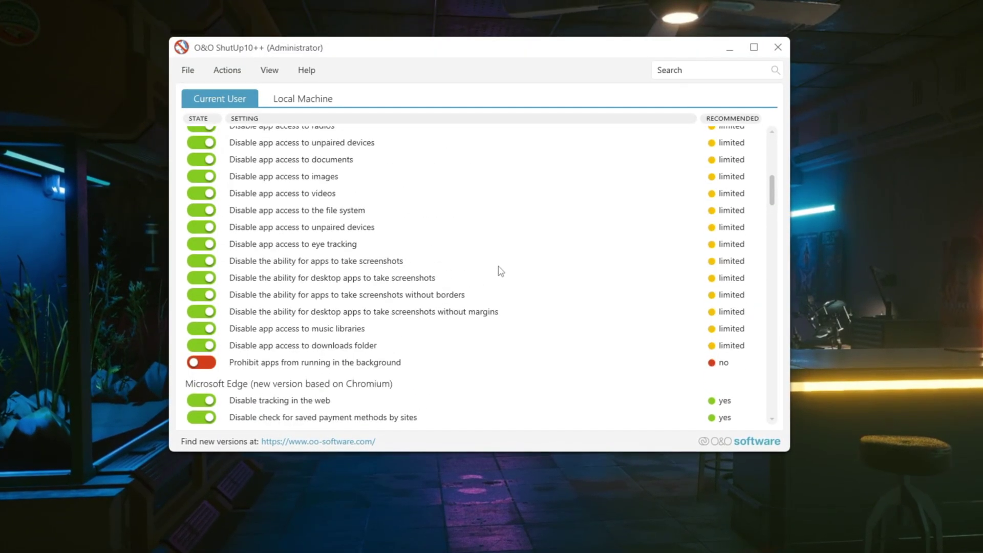
left_click(222, 72)
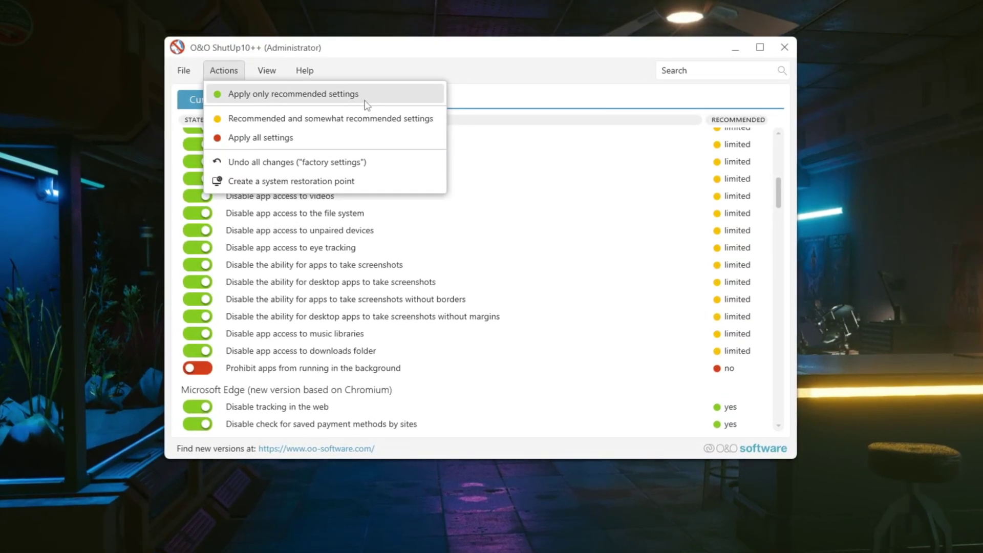
left_click(311, 97)
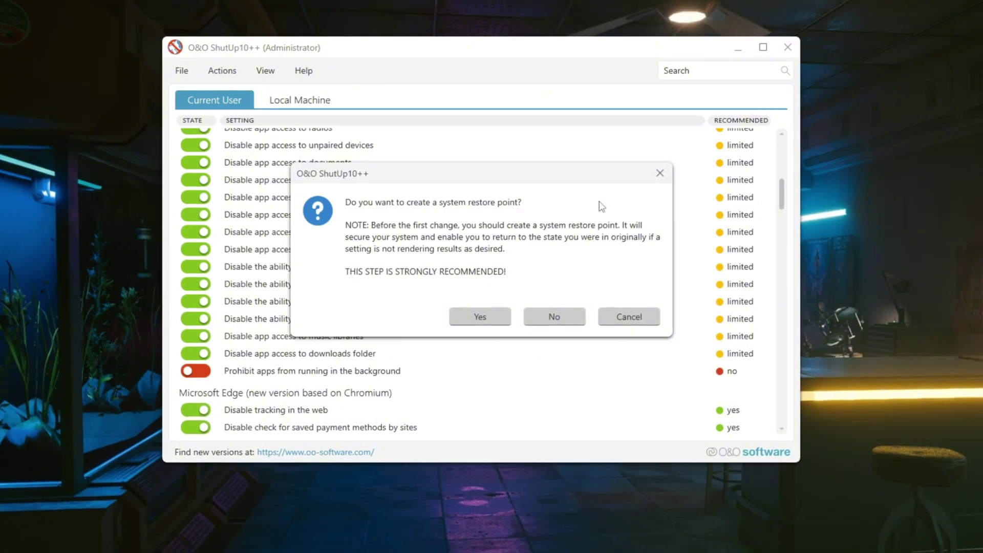
left_click(552, 319)
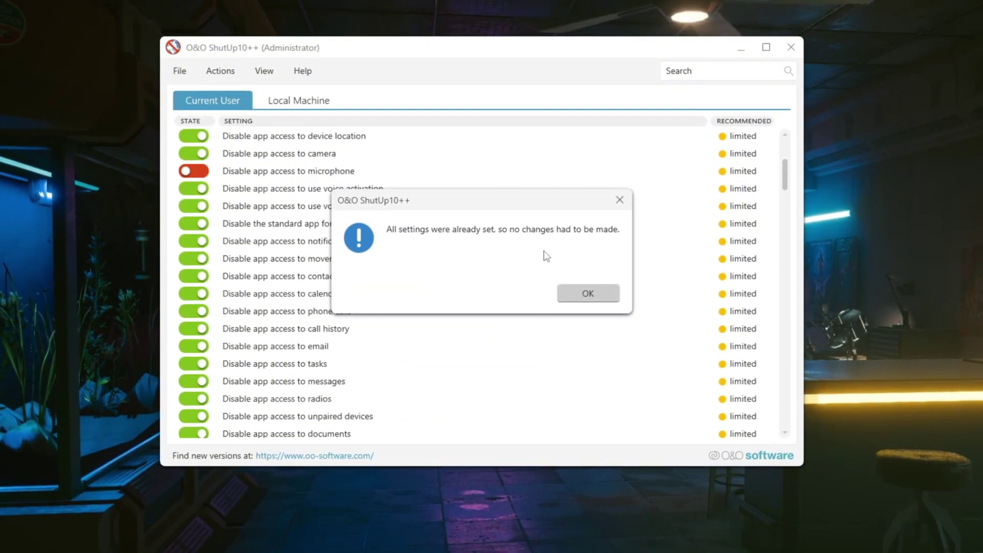
left_click(588, 294)
Review the remaining current-user settings down to Miscellaneous and the action for undoing all changes, without running it.
left_click_drag(788, 174, 803, 425)
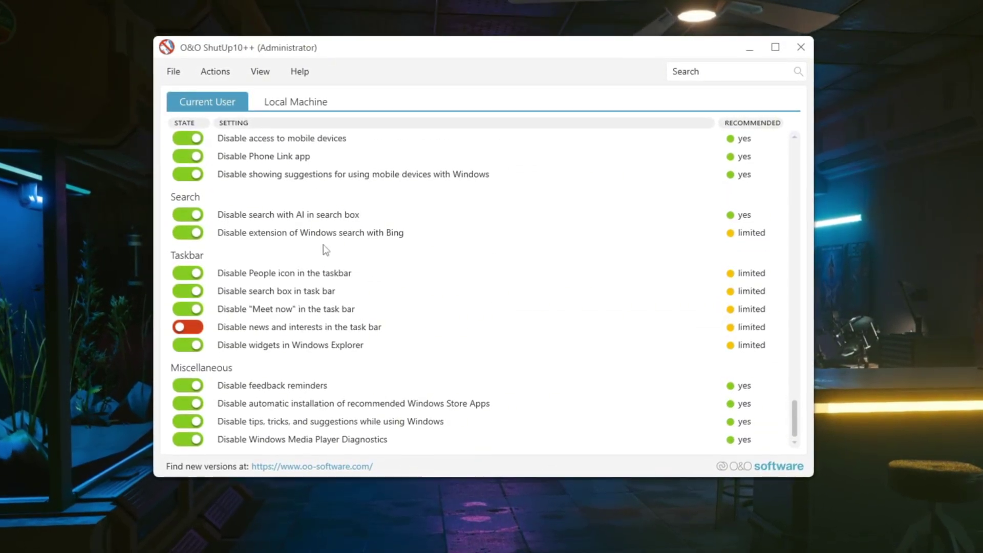
left_click(215, 77)
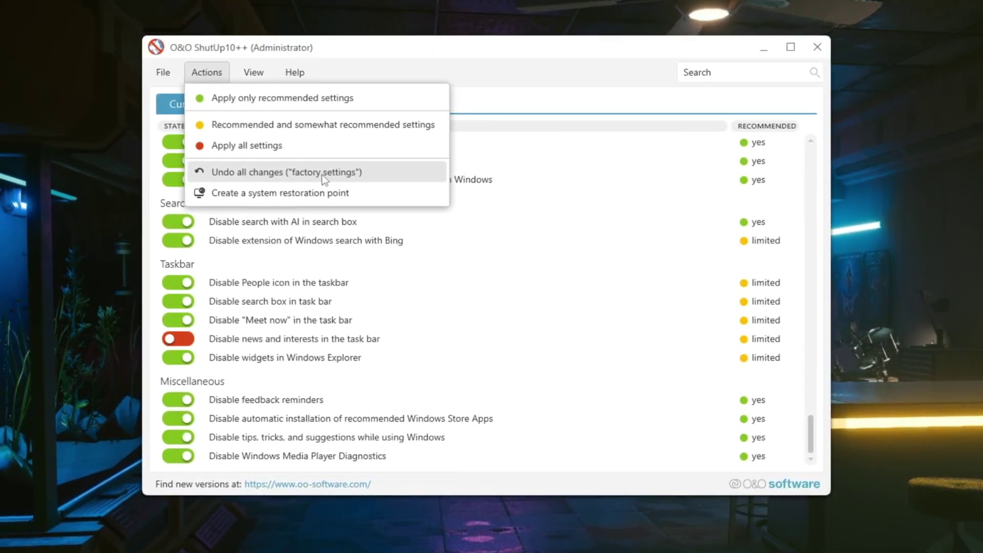
left_click(490, 57)
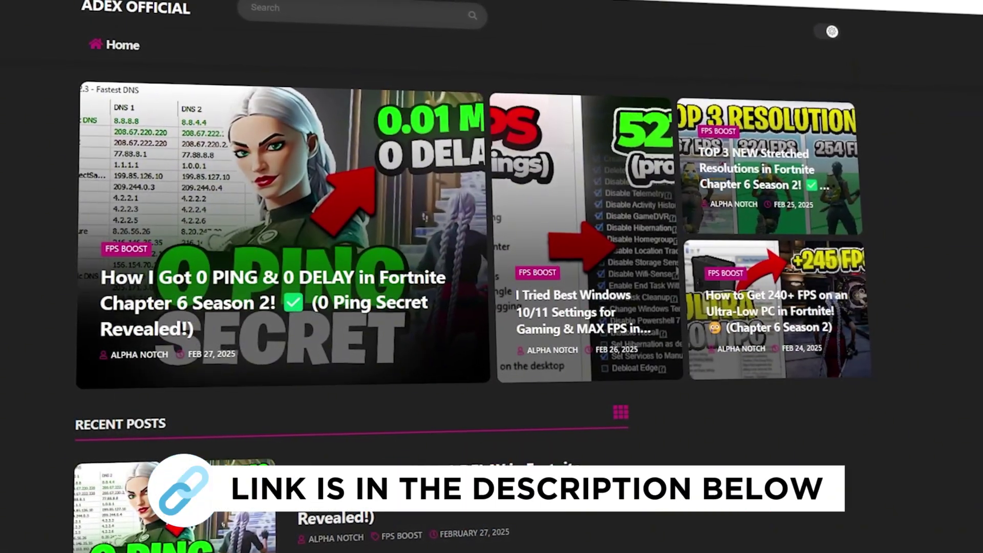
Look through the recent posts on the ADEX OFFICIAL website.
scroll(540, 292, "down", 3)
scroll(348, 276, "down", 8)
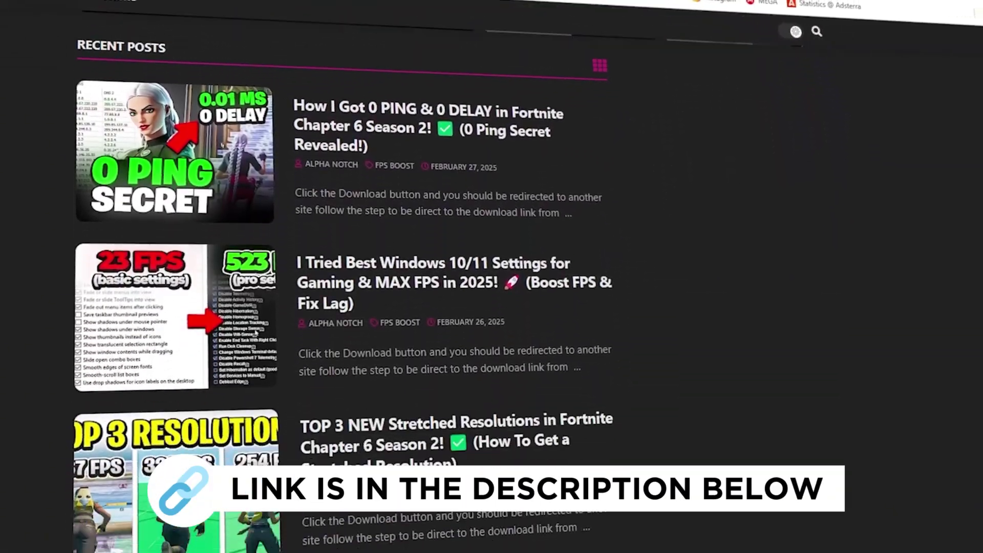
scroll(348, 277, "down", 4)
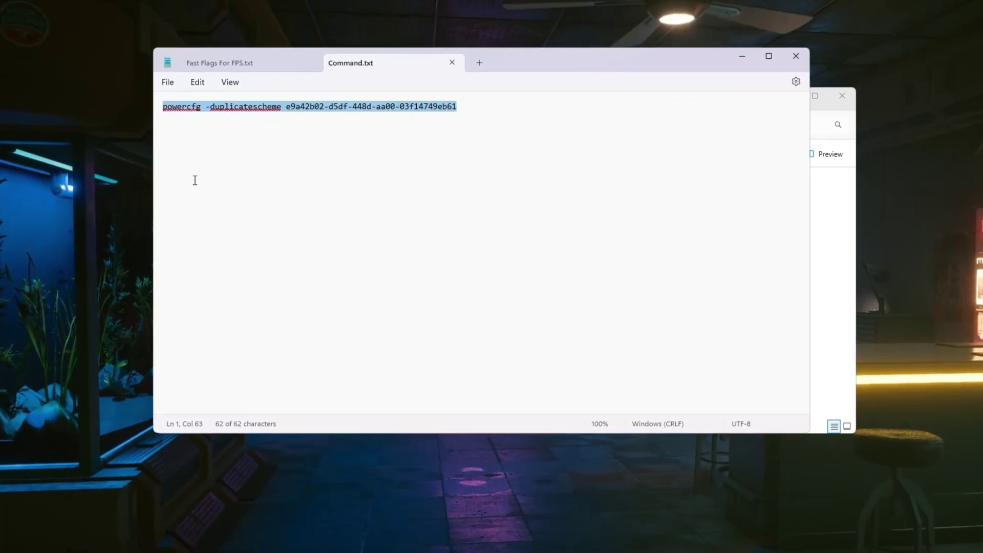
Find the Windows power plan options, activate the Ultimate Performance plan and close the window.
key("super")
type("choose a power plan")
left_click(388, 258)
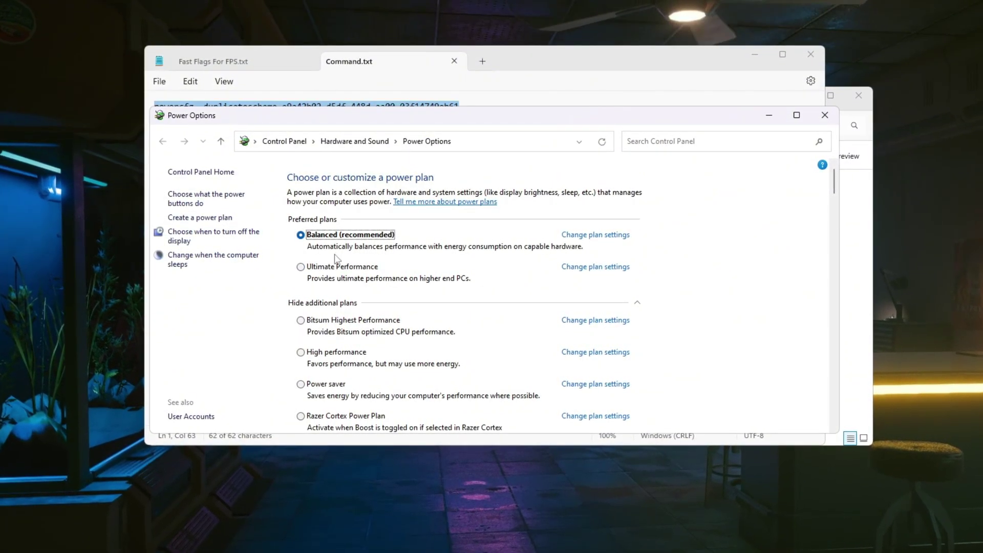
left_click(354, 322)
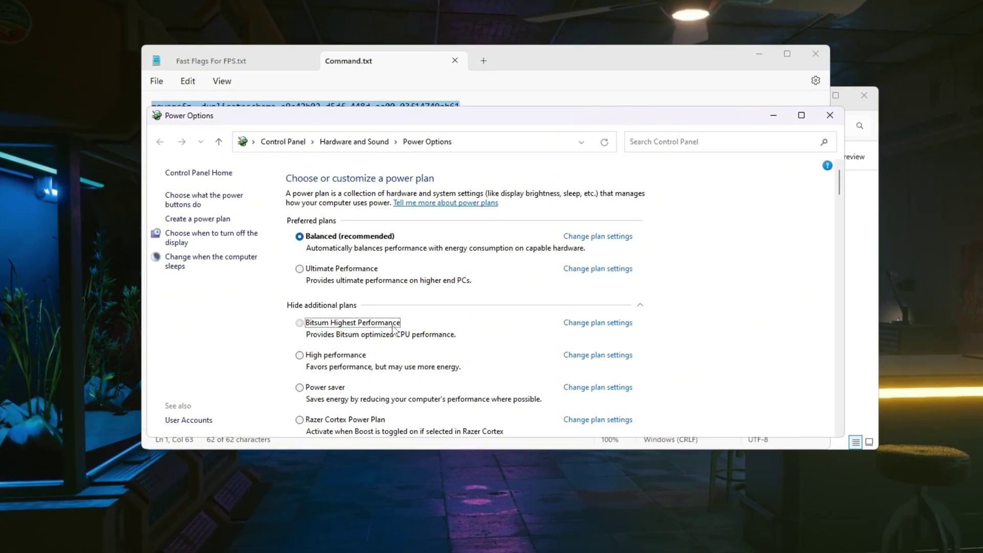
left_click(331, 270)
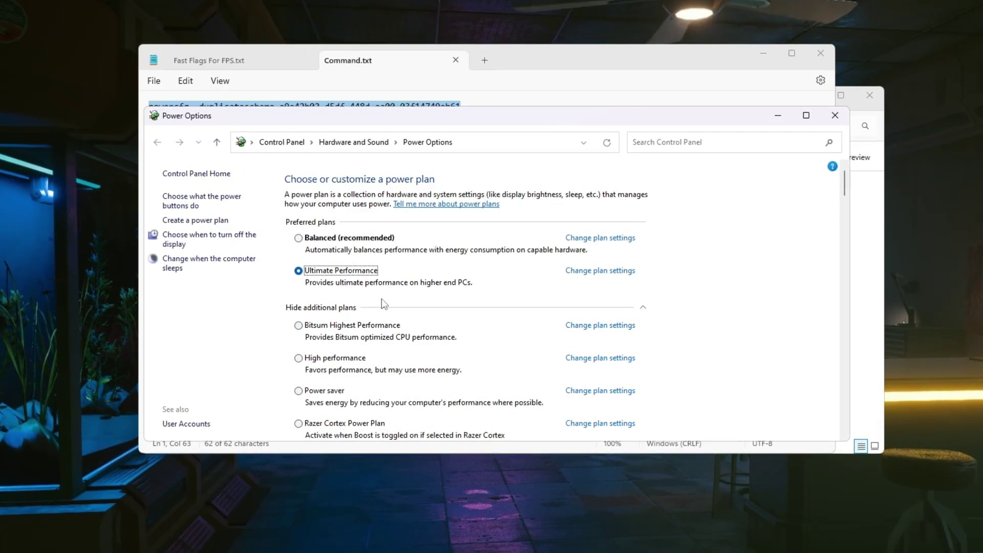
left_click(842, 121)
Run powercfg -duplicatescheme e9a42b02-d5df-448d-aa00-03f14749eb61 in a Command Prompt opened as administrator.
left_click(408, 180)
key("super")
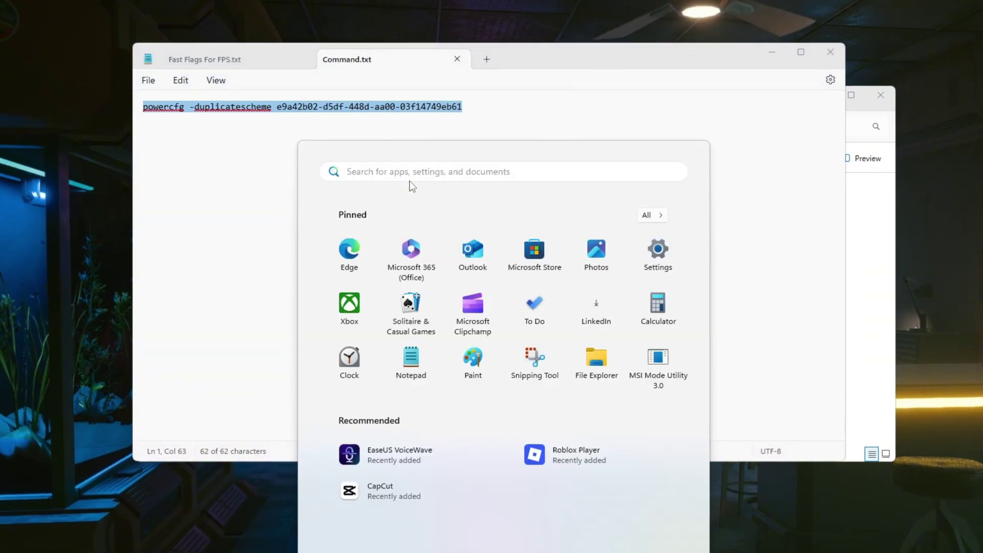
type("cmd")
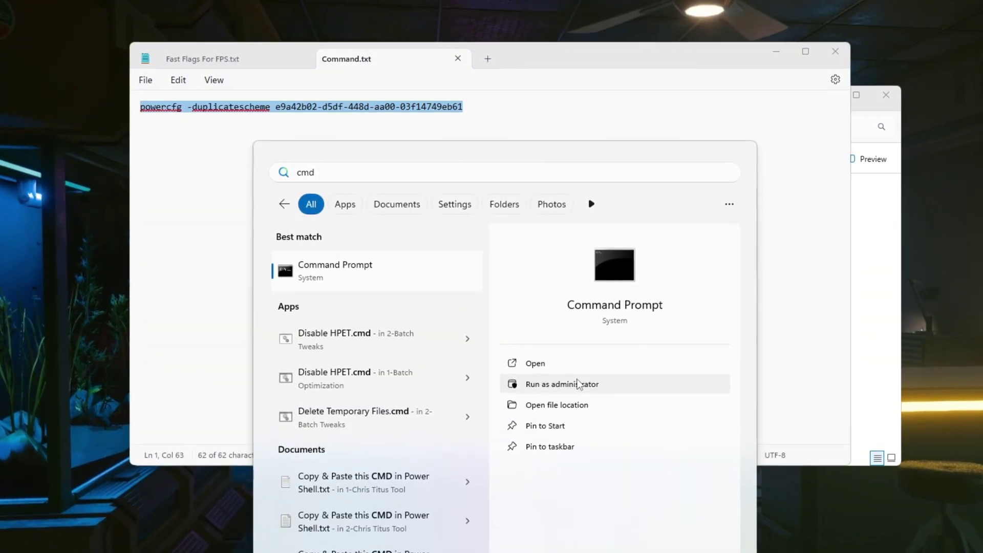
left_click(578, 384)
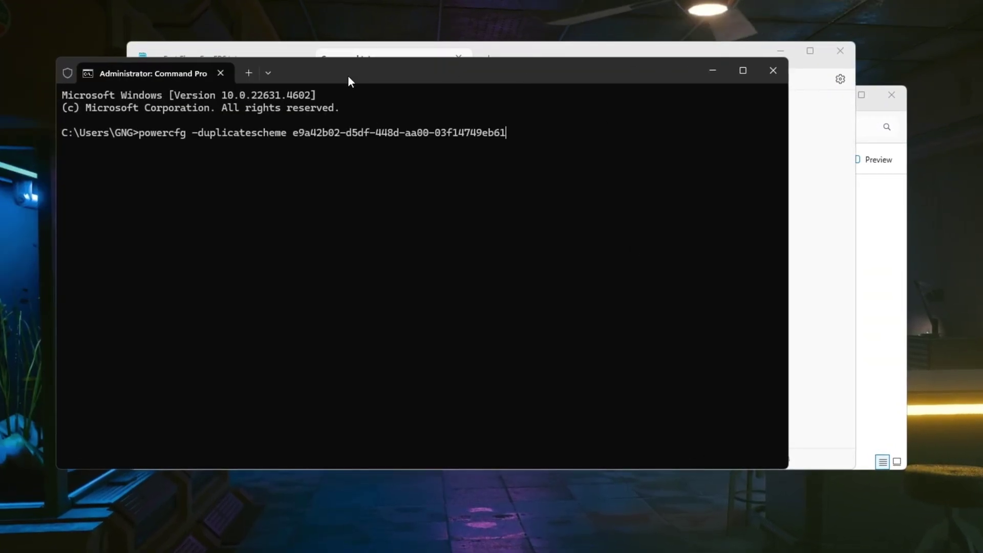
key("Return")
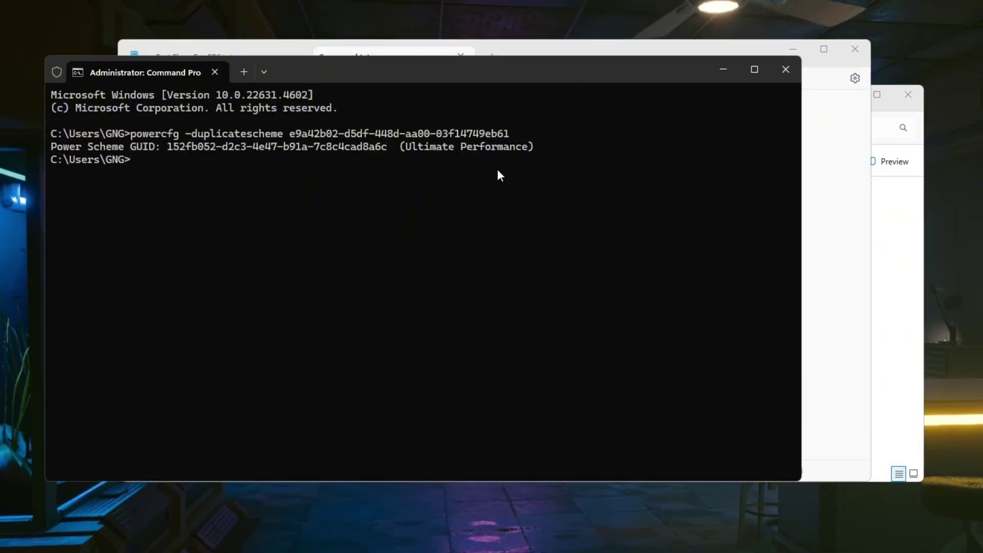
Check the power plan list for Ultimate Performance, and close Power Options, the Command Prompt and the command text file.
key("super")
type("choose a power plan")
key("Return")
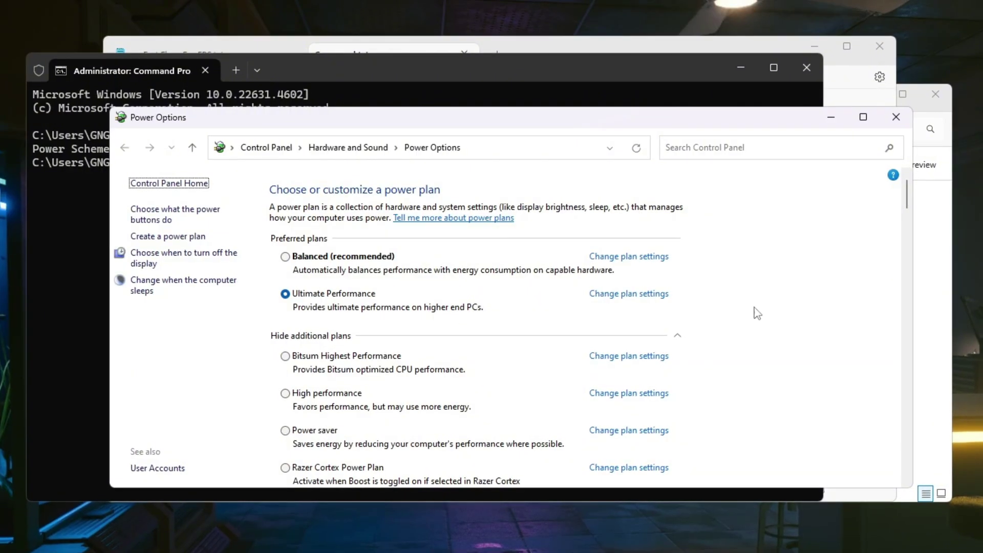
left_click(901, 117)
left_click(810, 67)
left_click(884, 45)
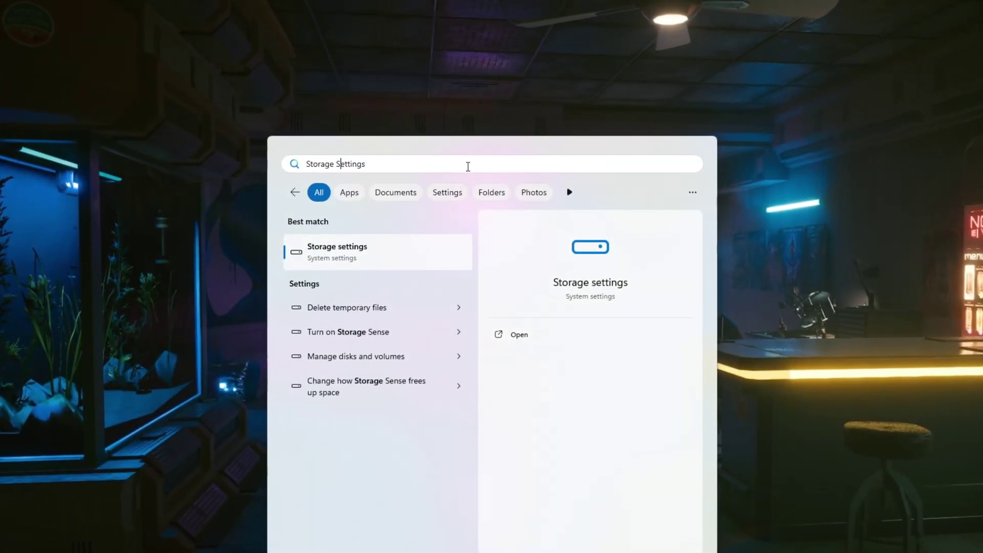
Go to Storage Sense in the Windows storage settings and enable automatic cleanup of temporary system and app files.
left_click(571, 340)
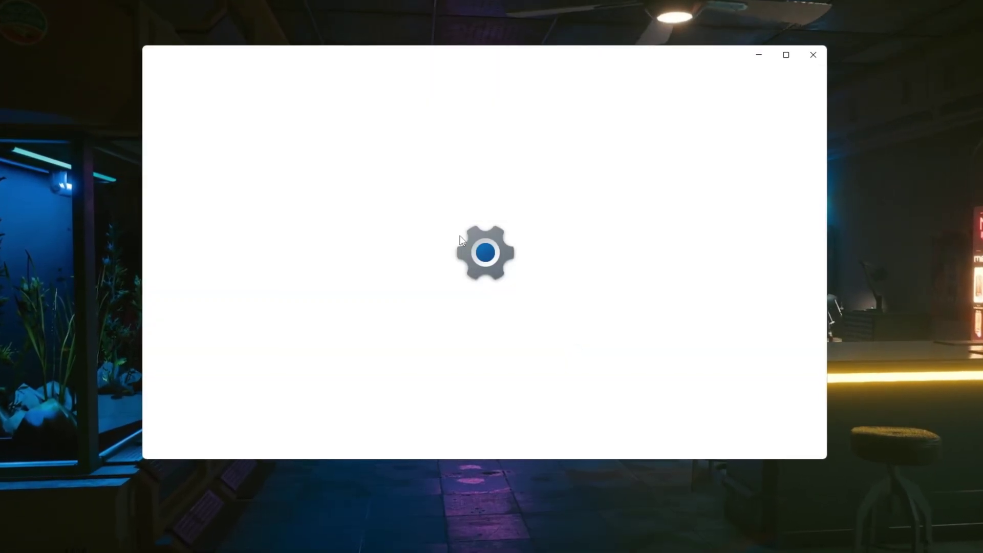
scroll(450, 230, "down", 8)
left_click(445, 292)
left_click(340, 186)
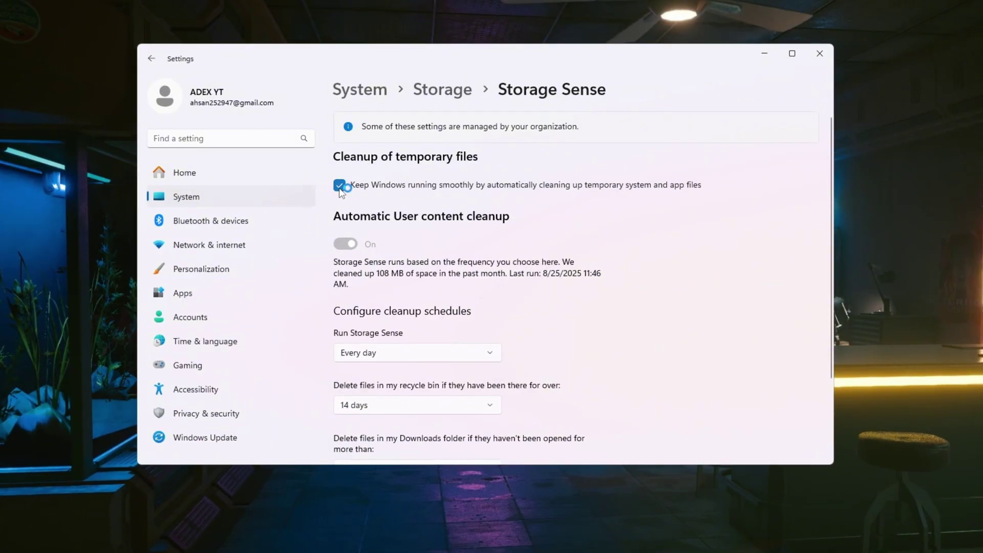
Set the Storage Sense cleanup schedule to run every day.
scroll(417, 253, "down", 2)
left_click(401, 252)
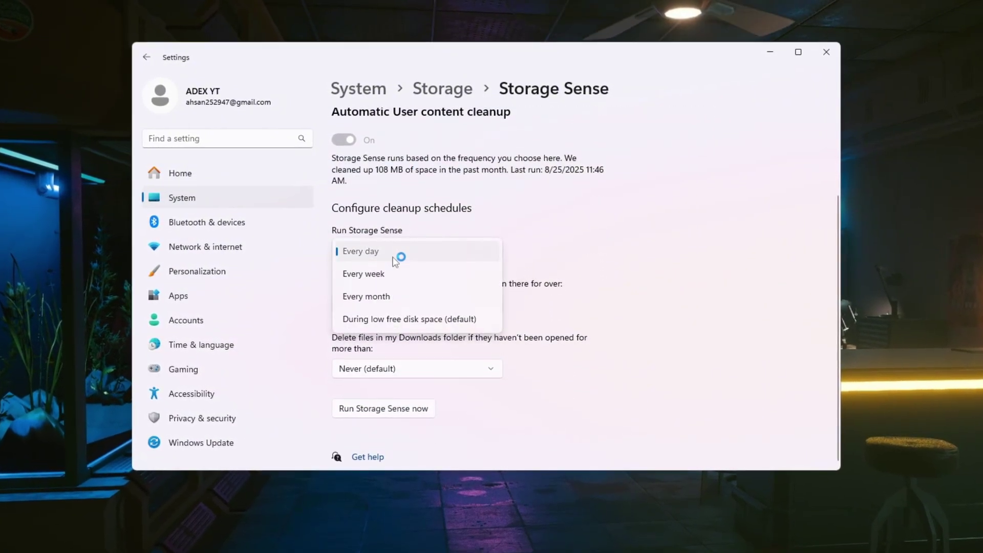
left_click(394, 258)
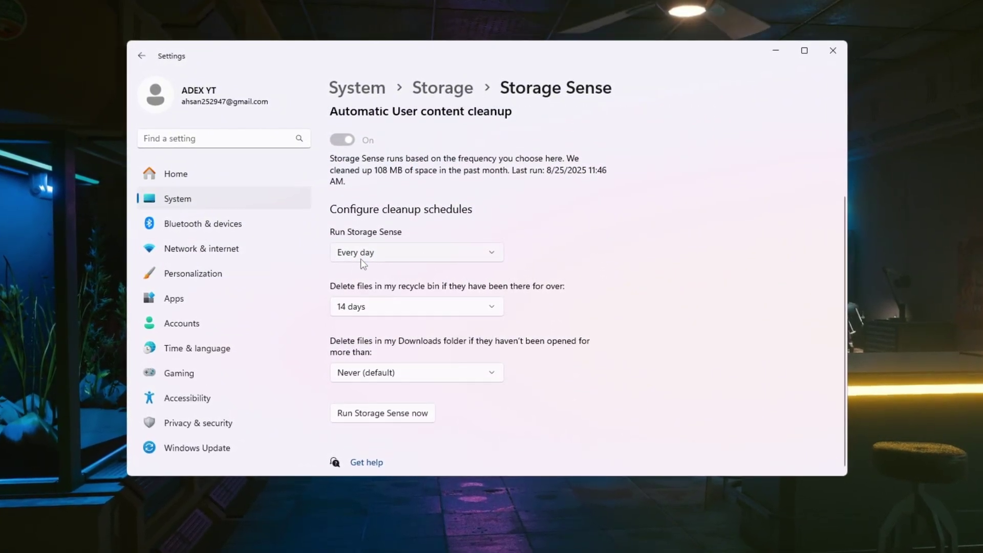
Choose 14 days for deleting recycle bin files and run Storage Sense immediately.
left_click(383, 313)
left_click(383, 313)
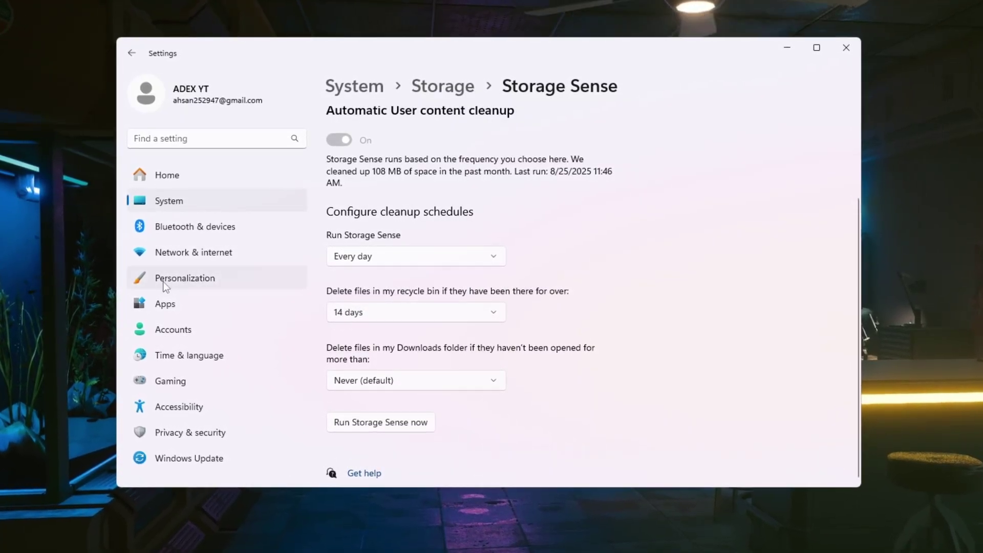
left_click(385, 425)
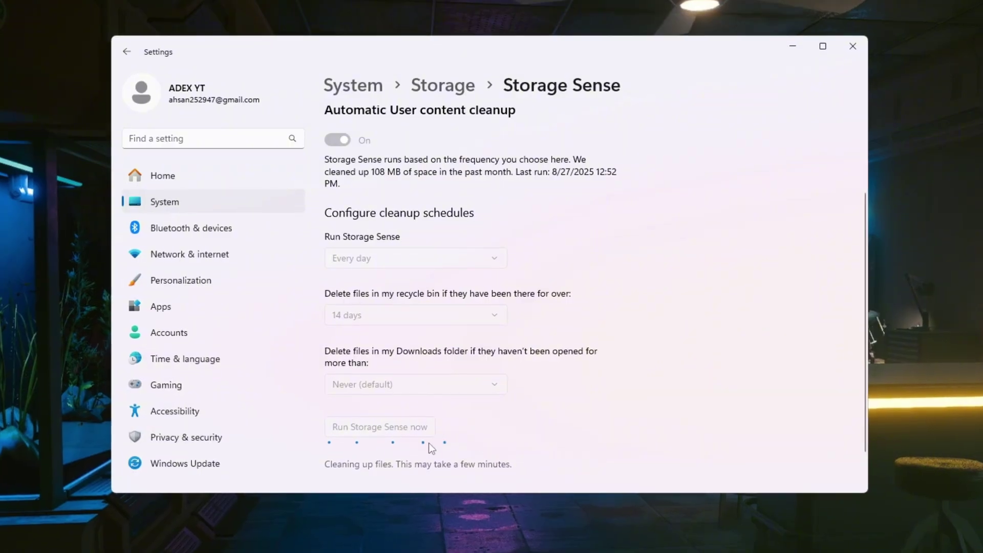